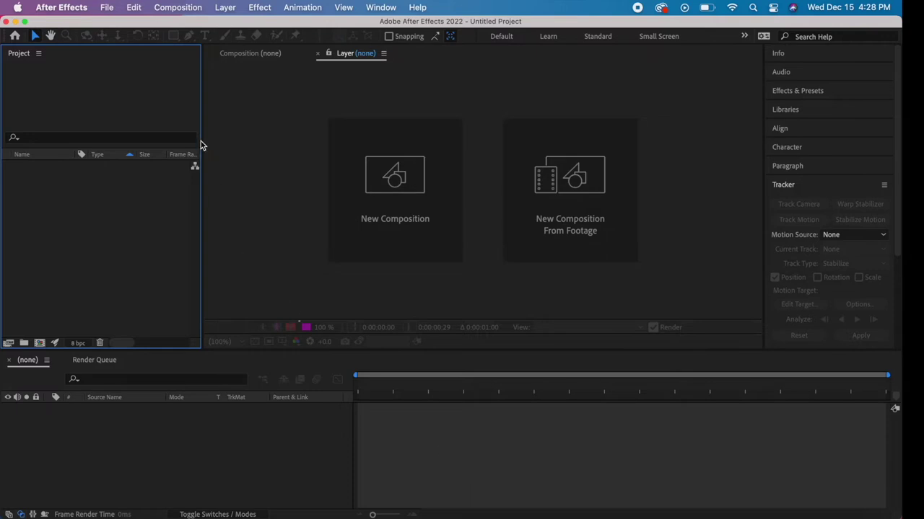
- Import the brick-wall .mov clip via Multiple Files and build a 1920x1080 composition from it
left_click(107, 8)
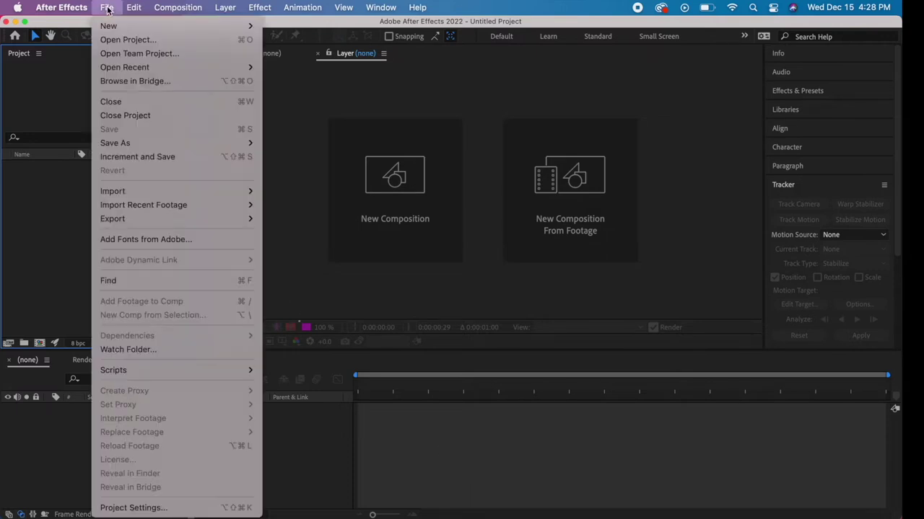
mouse_move(164, 197)
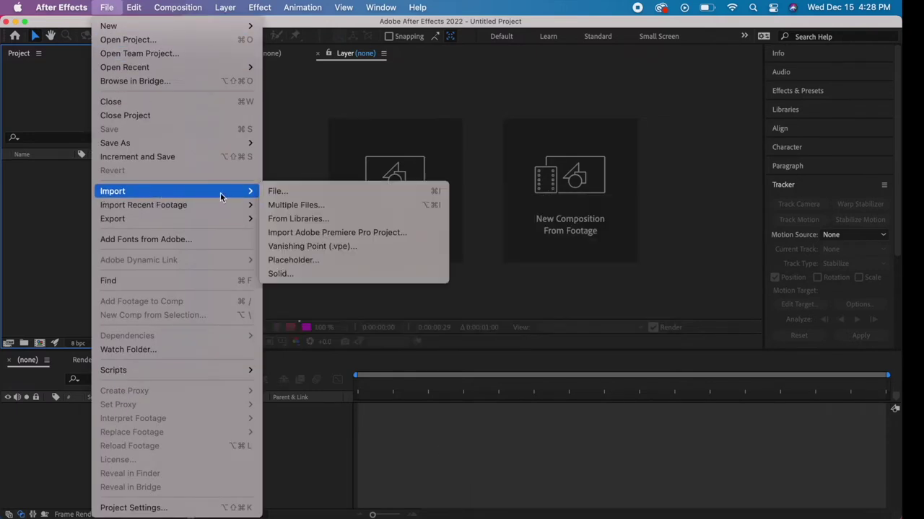
left_click(295, 207)
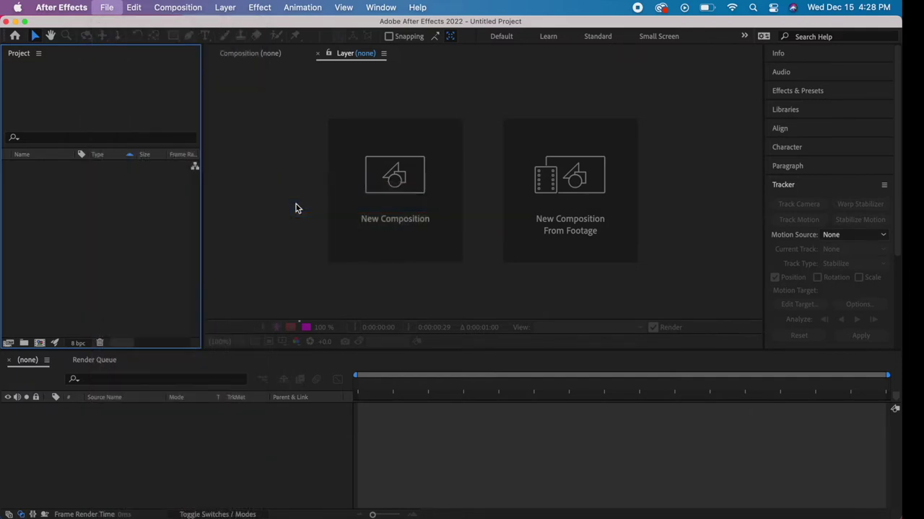
scroll(251, 248, "down", 5)
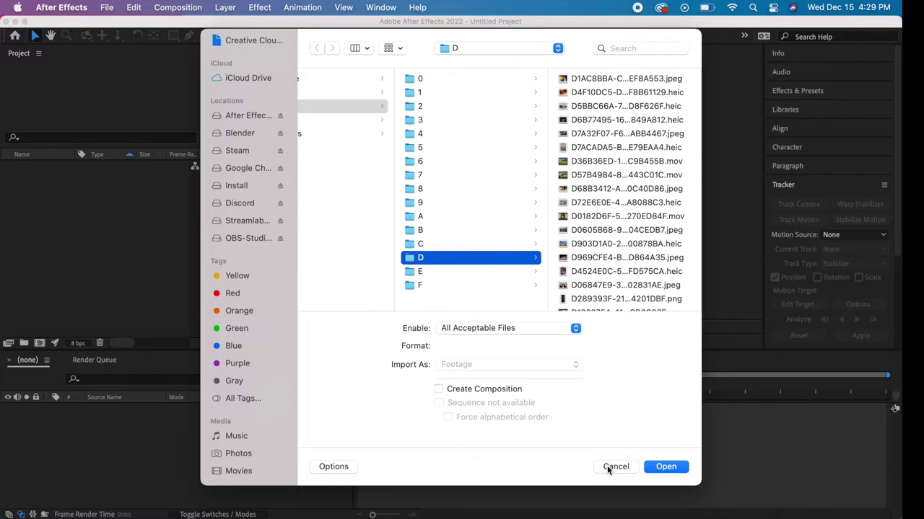
left_click(613, 467)
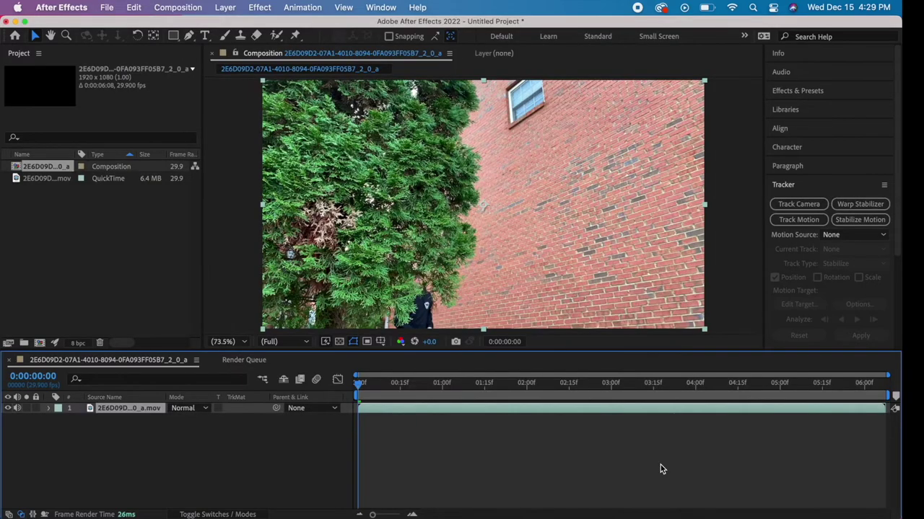
- Scrub the playhead to 0:00:04:14, where the man aims the pistol at the wall
left_click_drag(359, 384, 736, 383)
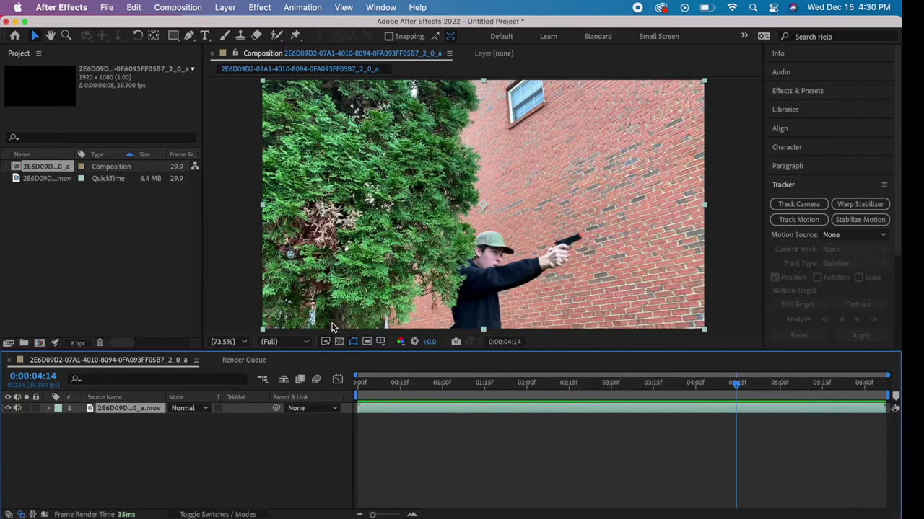
- Search Google Images in Safari for 'muzzle flash black background', then close the browser
left_click(98, 516)
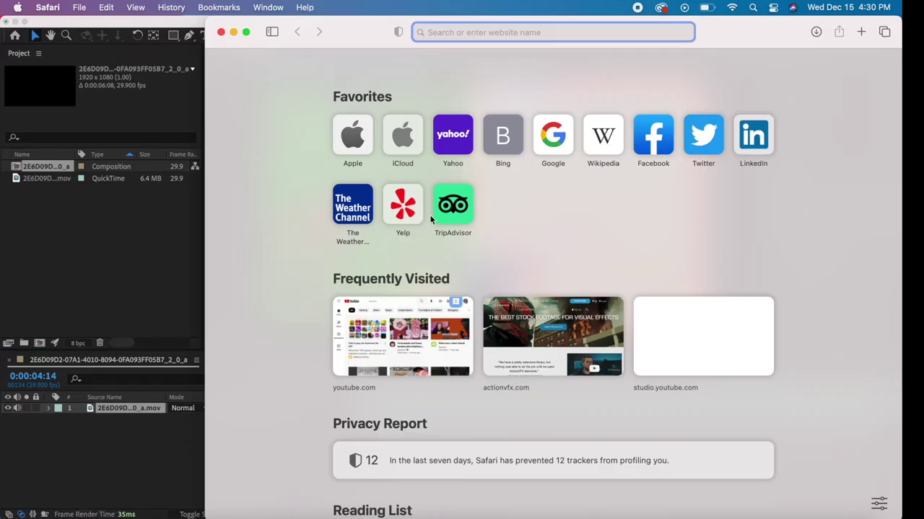
type("uzzle f")
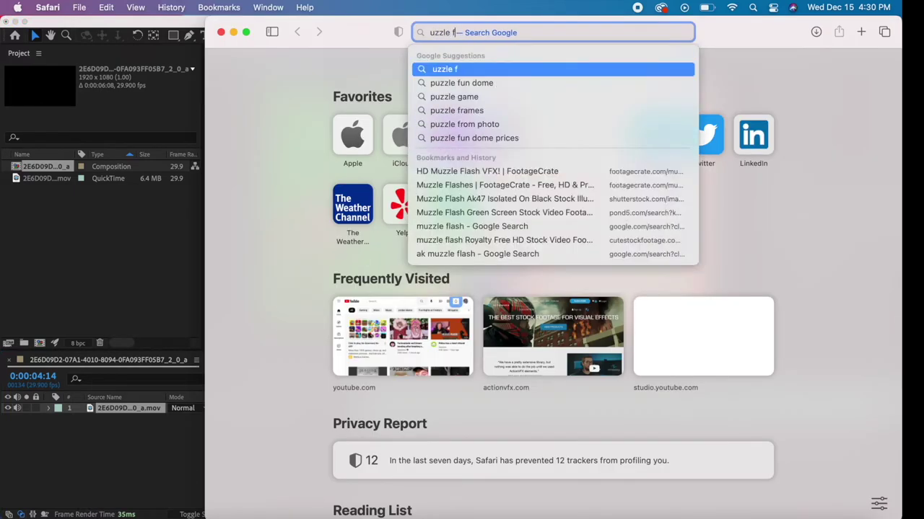
type("lasg bla")
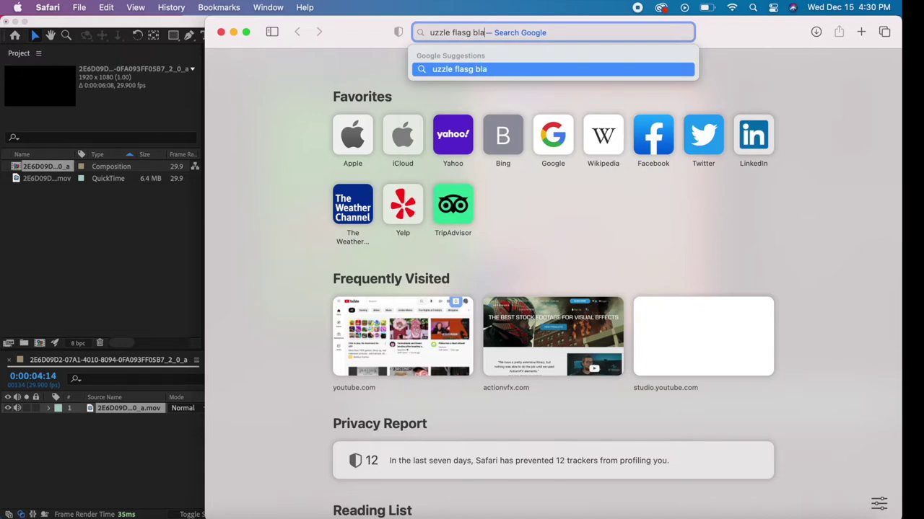
type("ck gac")
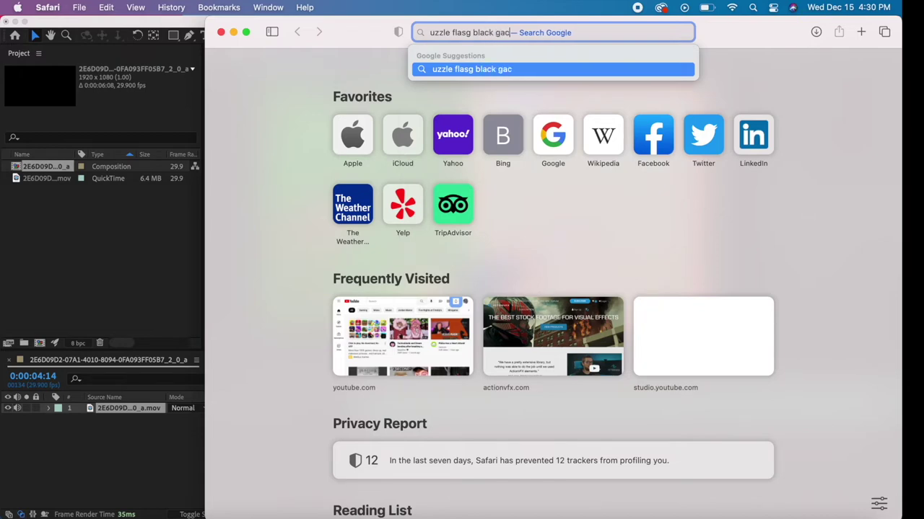
type("kground")
key("Escape")
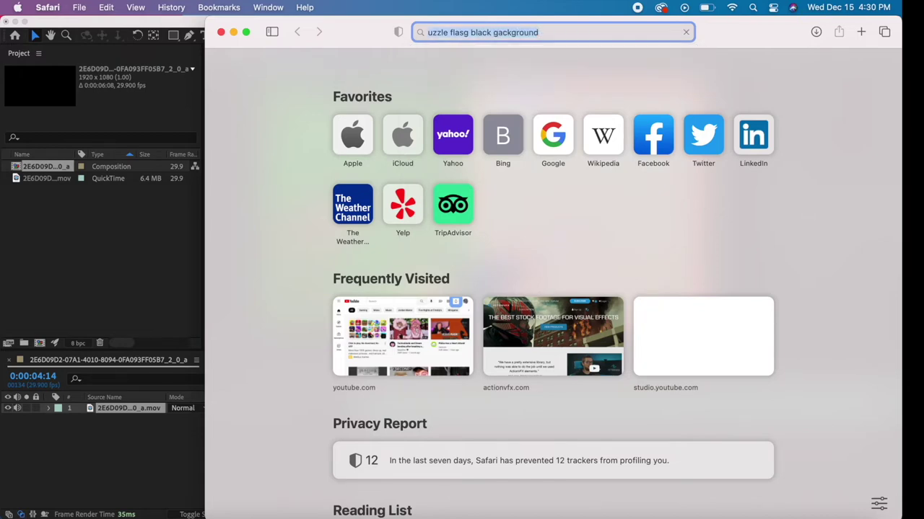
key("Return")
left_click(481, 170)
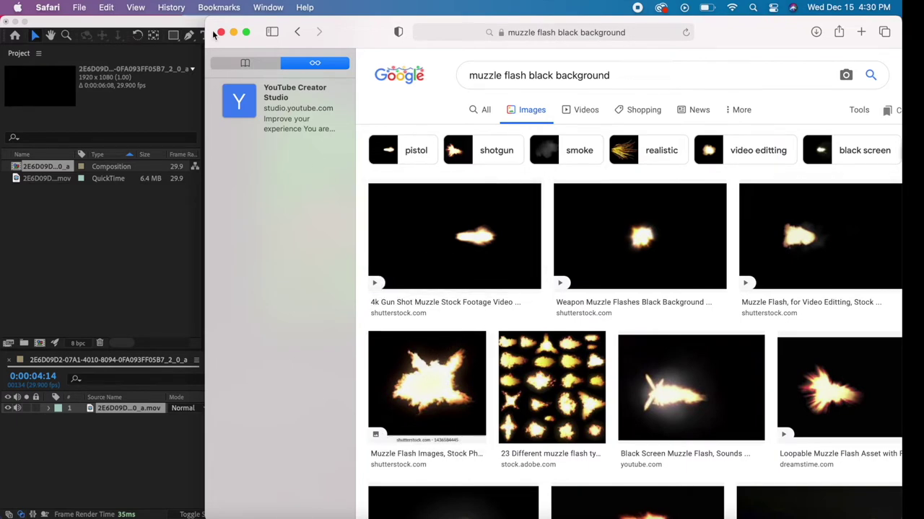
left_click(220, 33)
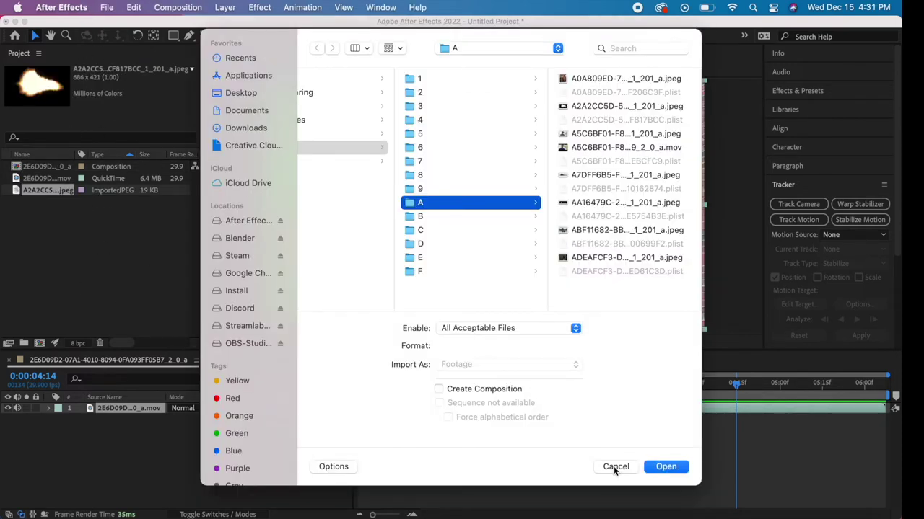
- Import the 19 KB muzzle-flash JPEG into the Project panel
left_click(615, 467)
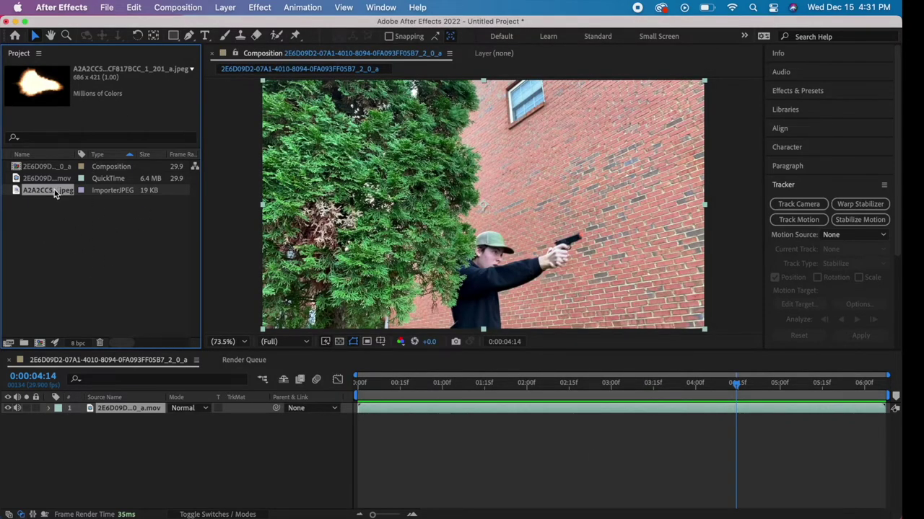
- Drop the muzzle-flash JPEG into the composition, scale it down, and place it beside the man
left_click_drag(56, 190, 414, 220)
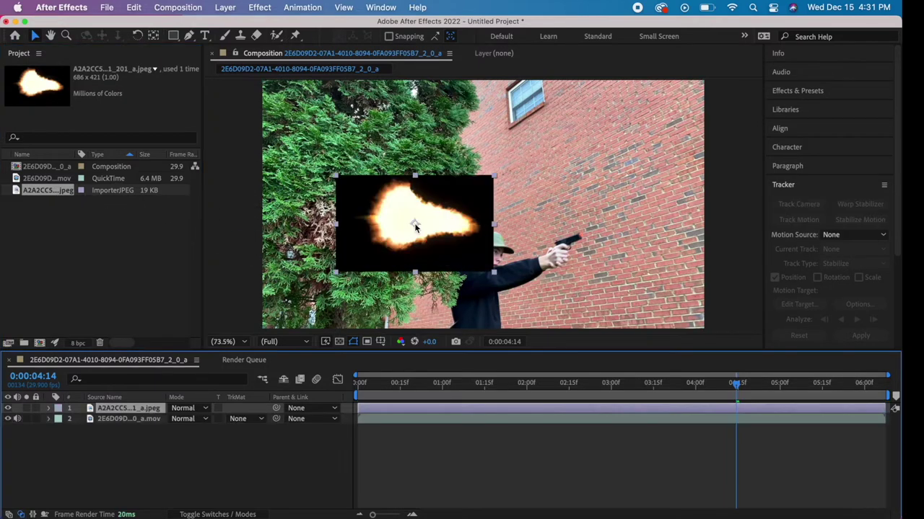
left_click_drag(480, 220, 562, 207)
left_click_drag(499, 206, 535, 213)
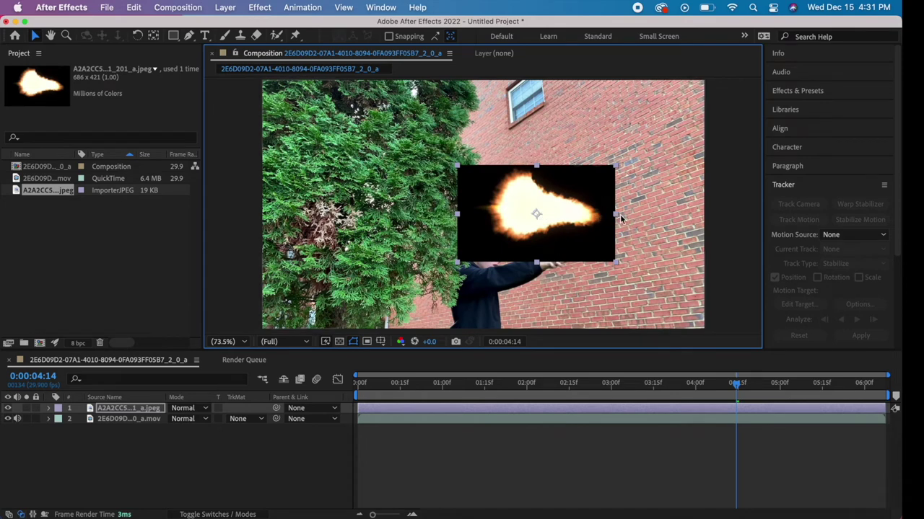
left_click_drag(615, 217, 456, 214)
left_click_drag(535, 221, 388, 247)
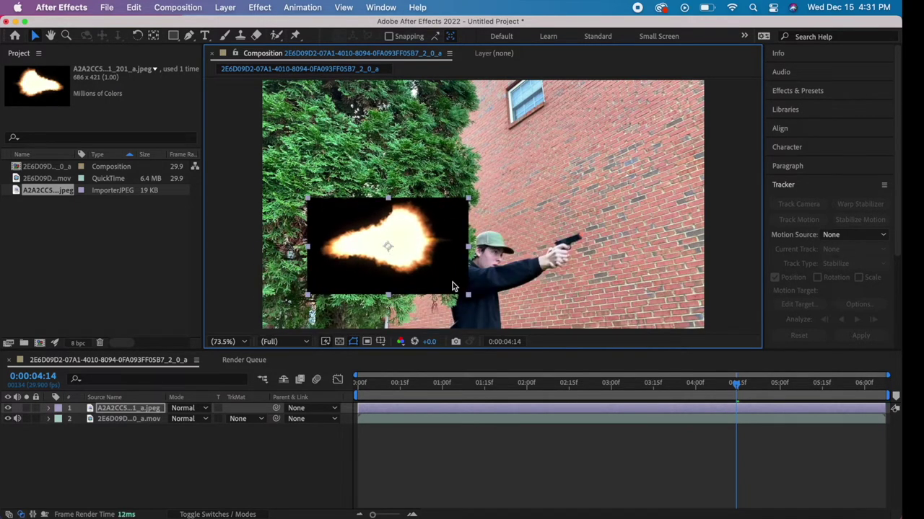
left_click_drag(466, 295, 447, 279)
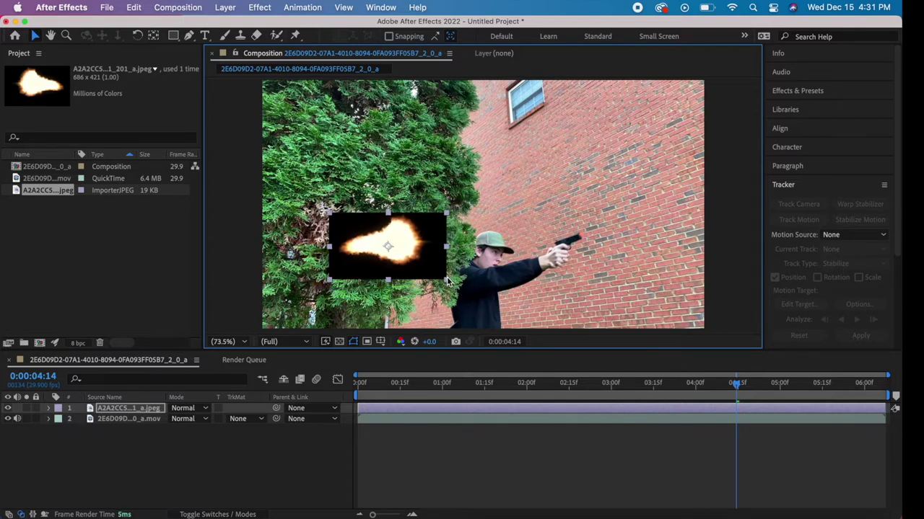
mouse_move(387, 247)
left_mouse_down()
mouse_move(682, 231)
mouse_move(504, 259)
mouse_move(393, 238)
left_mouse_up()
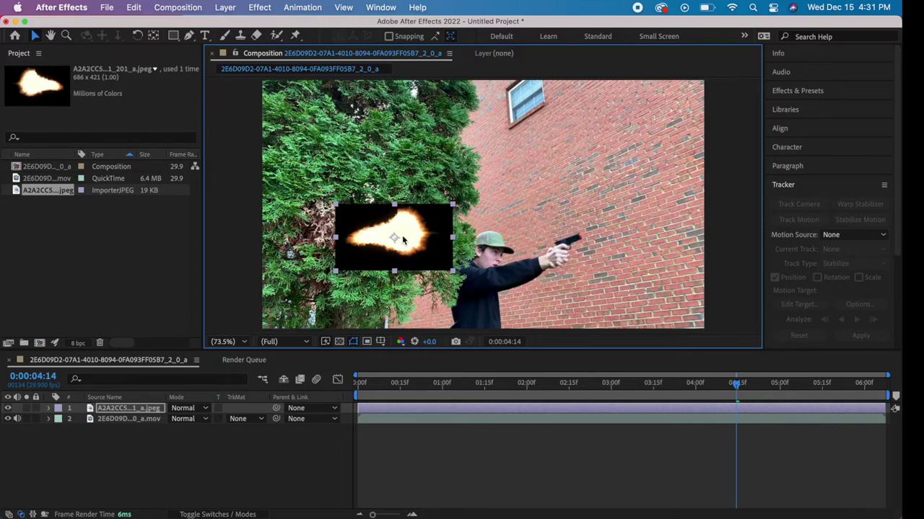
- Show the Modes column and set the flash layer's blend mode to Screen
left_click(232, 515)
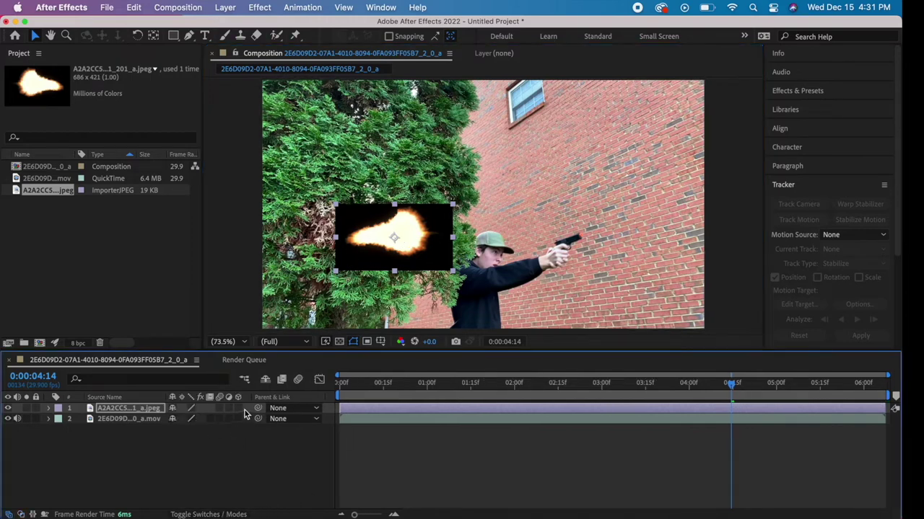
left_click(213, 512)
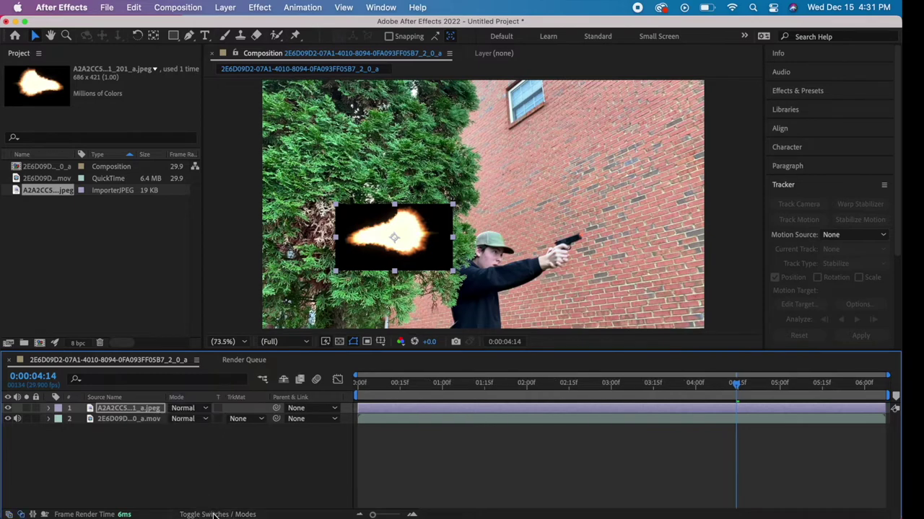
left_click(200, 411)
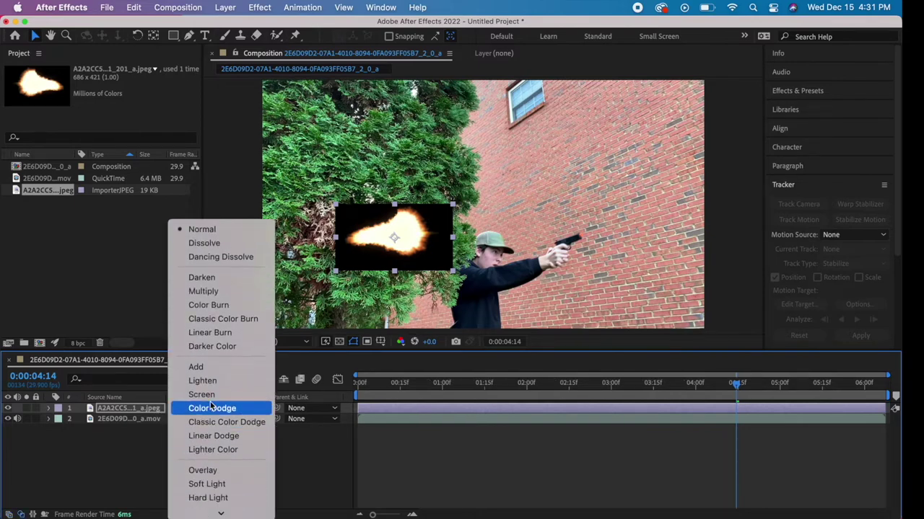
left_click(285, 463)
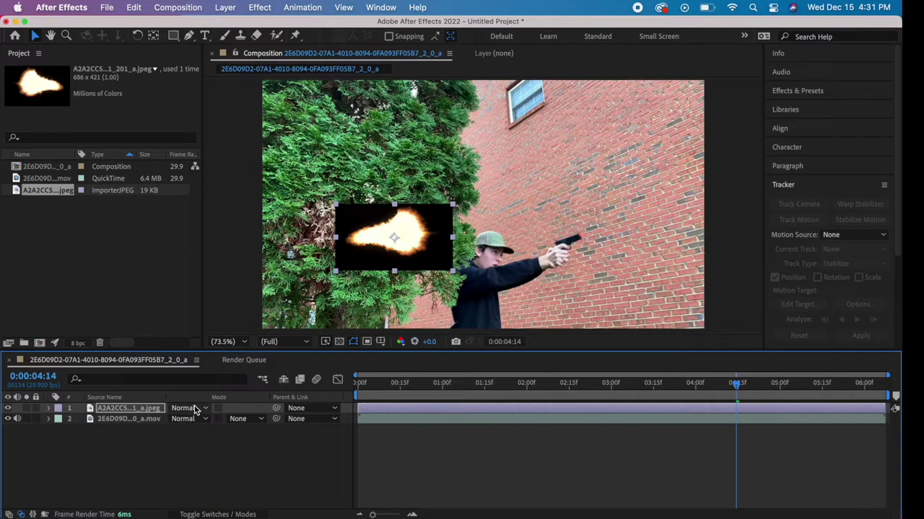
left_click(192, 407)
scroll(221, 448, "down", 5)
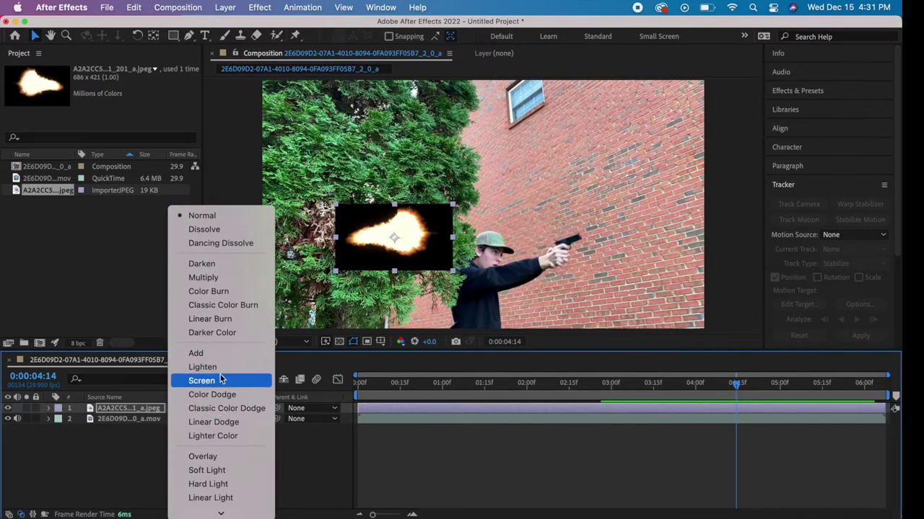
left_click(222, 381)
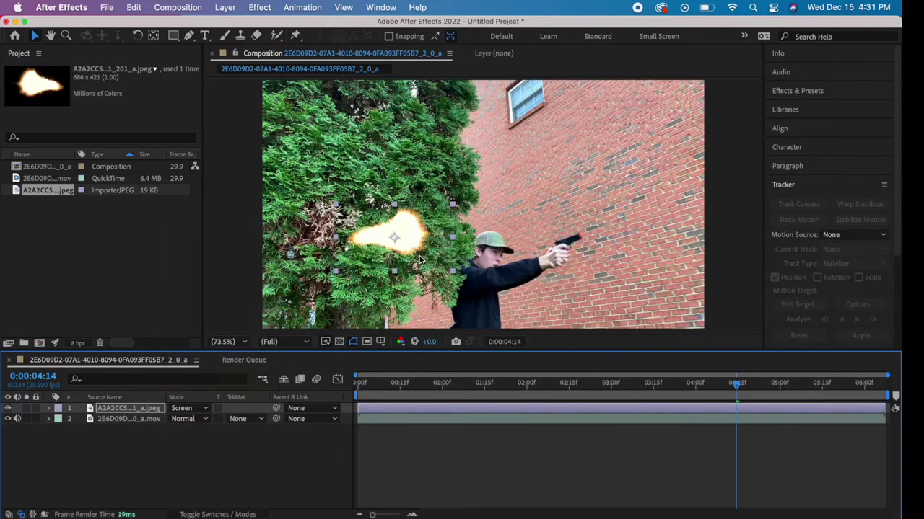
- Rename the flash layer to 'muzzle flash'
right_click(135, 409)
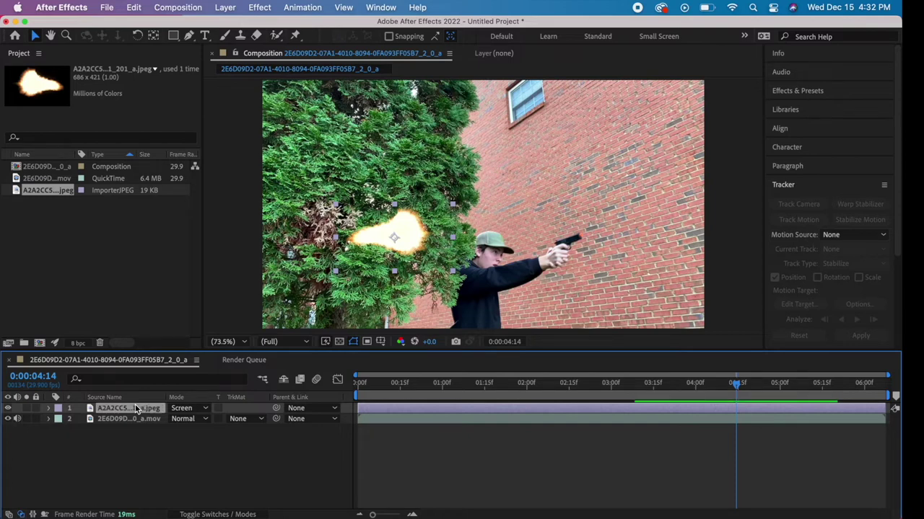
left_click(157, 498)
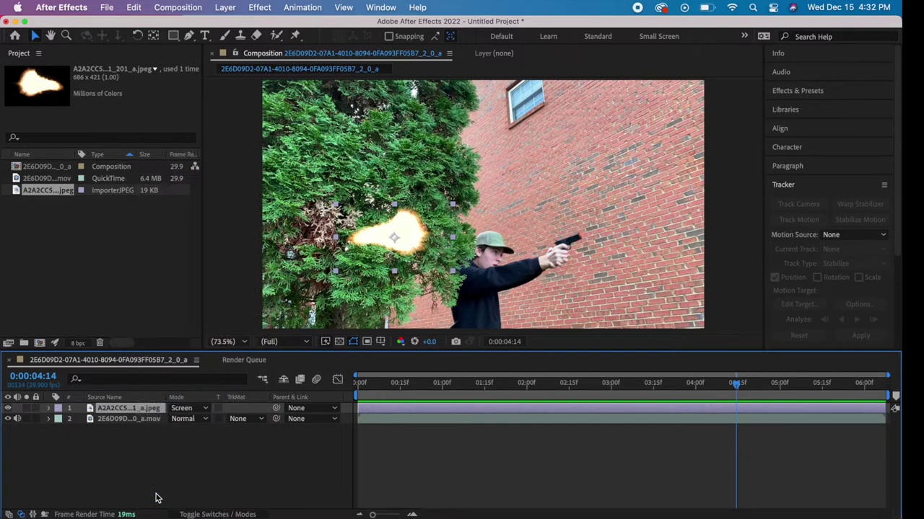
type("uzzle flash")
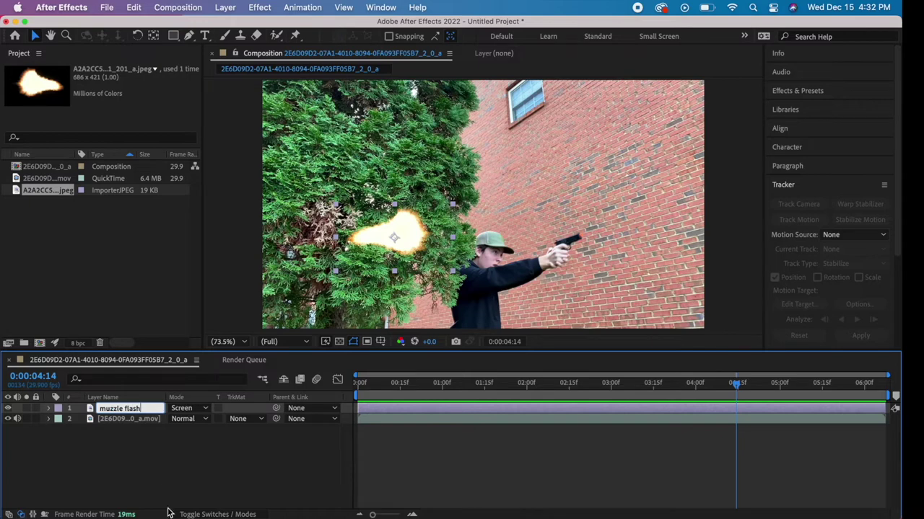
key("Return")
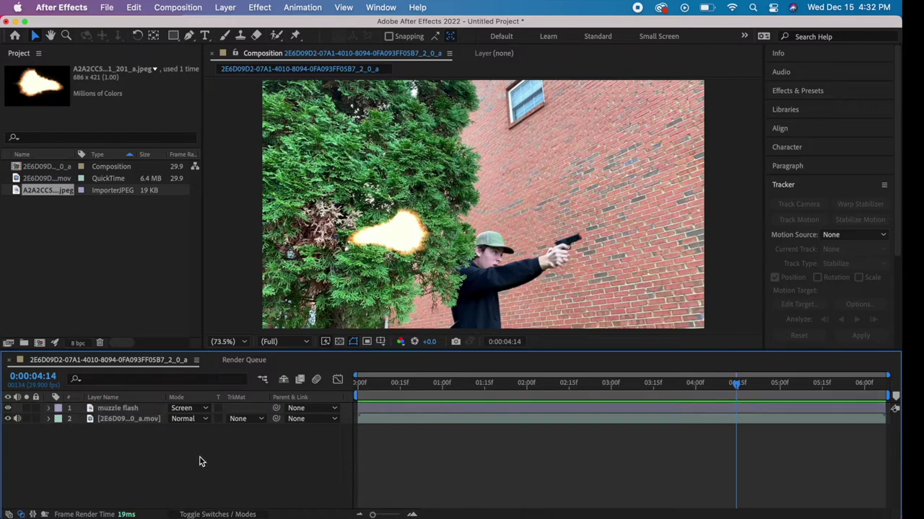
- Shift the muzzle flash layer toward the lower left and show the layer switch columns
left_click_drag(402, 239, 336, 266)
left_click(222, 515)
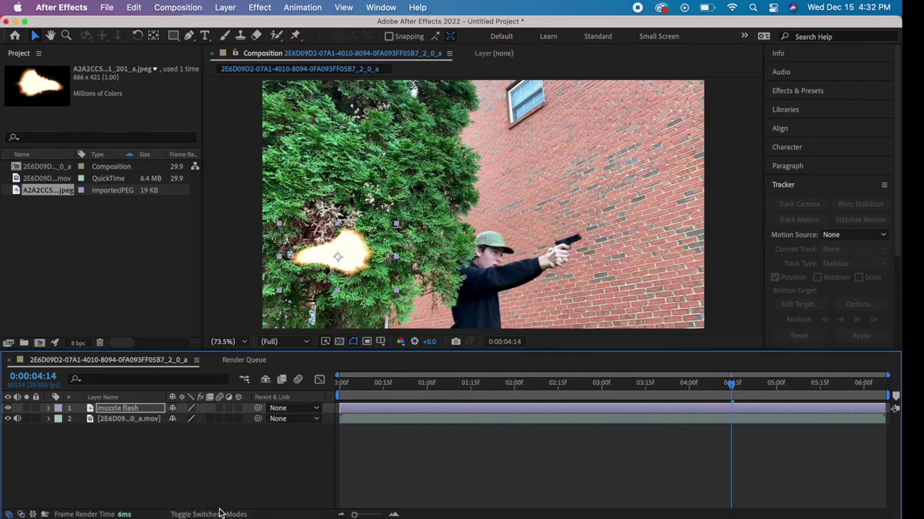
right_click(138, 410)
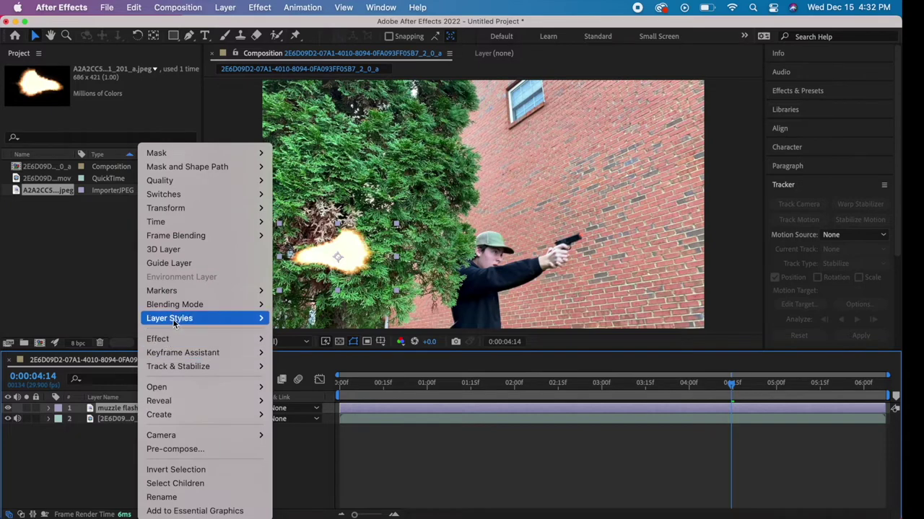
left_click(90, 448)
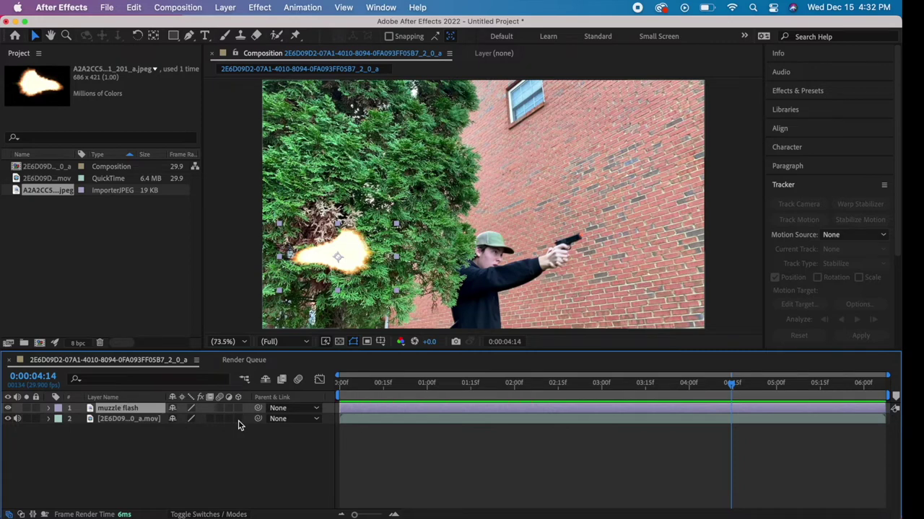
- Move the muzzle flash onto the pistol's barrel, make it 3D, and tilt it to match the gun
left_click_drag(337, 257, 632, 234)
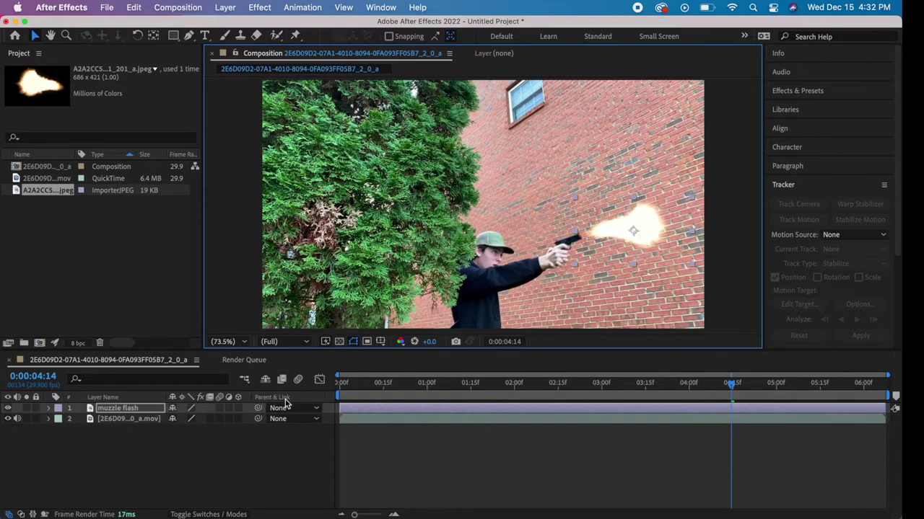
left_click(238, 408)
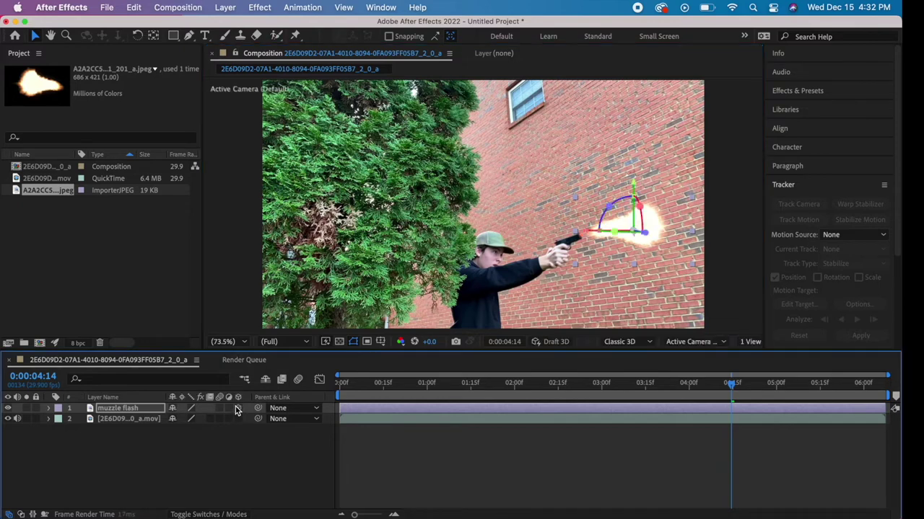
left_click_drag(610, 208, 618, 223)
left_click(209, 515)
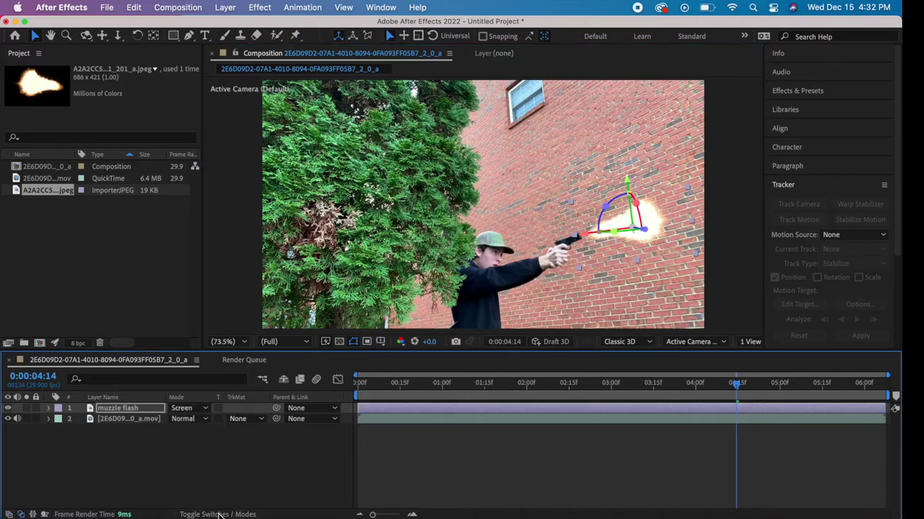
left_click(486, 470)
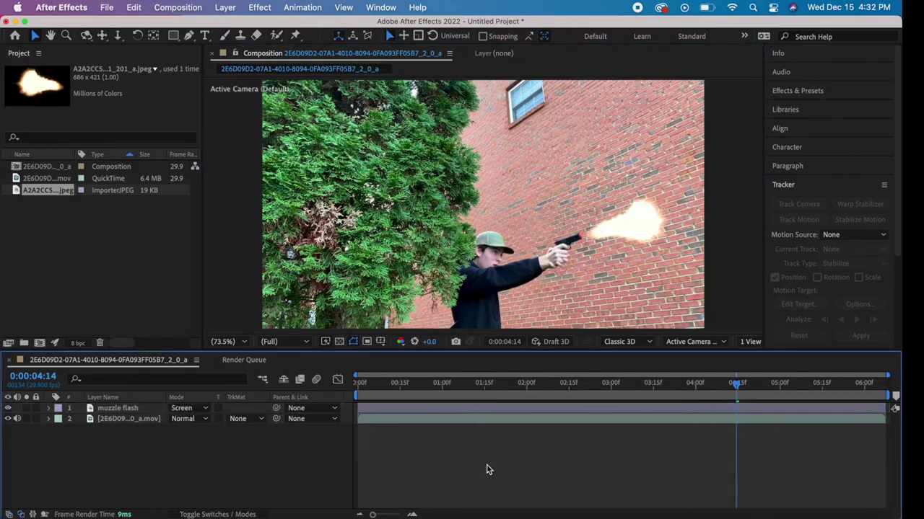
left_click(671, 408)
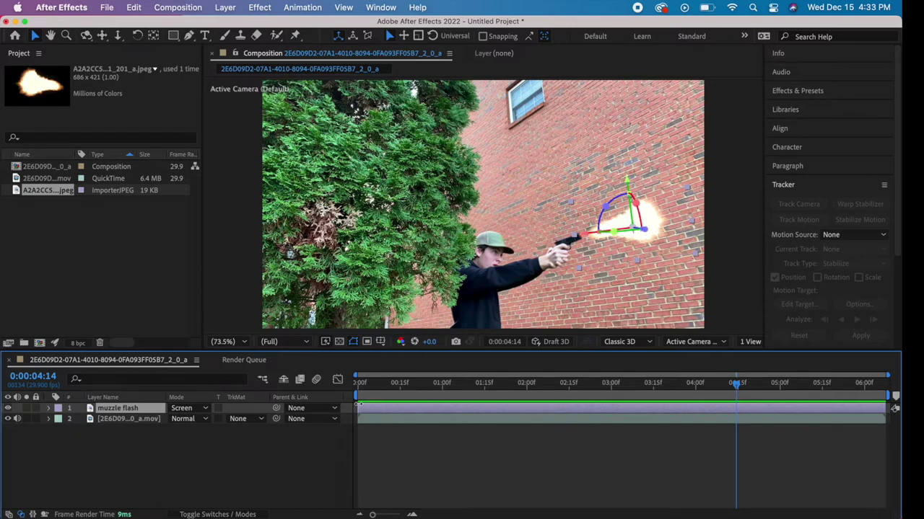
- Trim the muzzle flash layer to start at 0:00:04:14 and last a single frame
left_click_drag(358, 407, 738, 417)
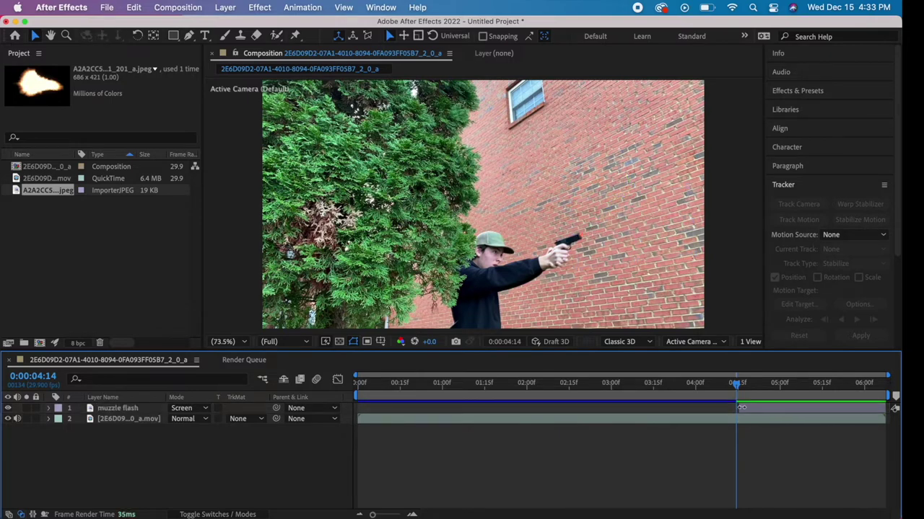
double_click(738, 408)
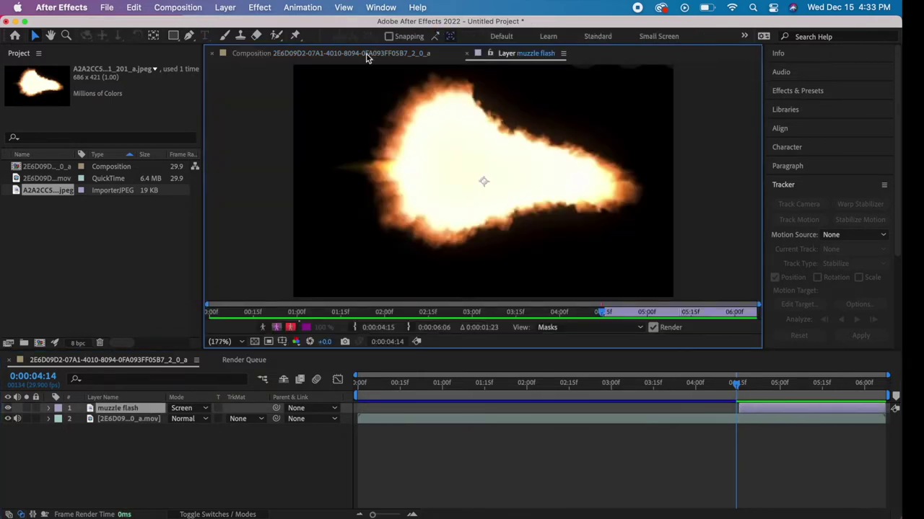
left_click(367, 55)
left_click(490, 57)
left_click(285, 52)
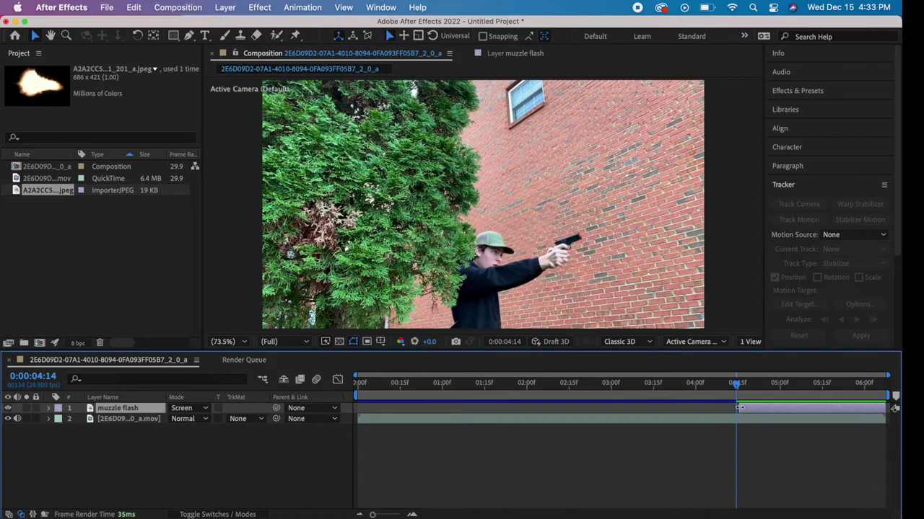
left_click_drag(739, 407, 736, 408)
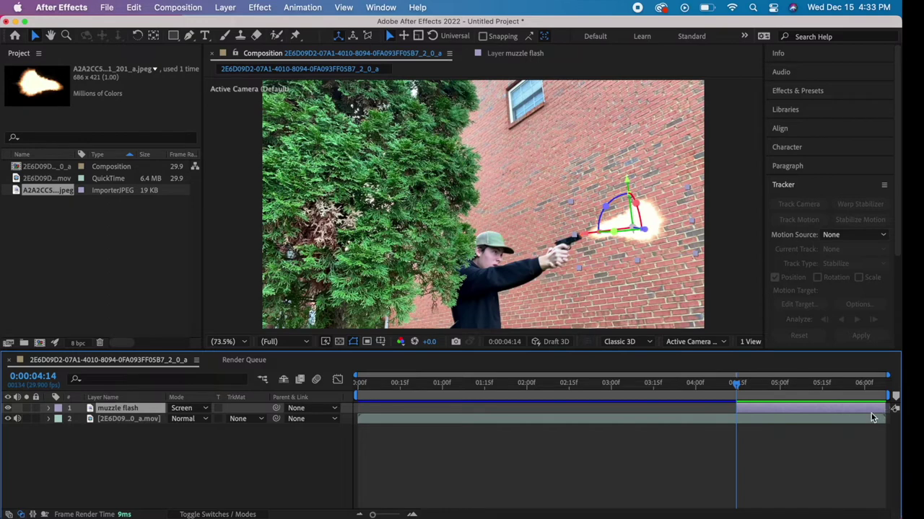
left_click_drag(893, 409, 742, 404)
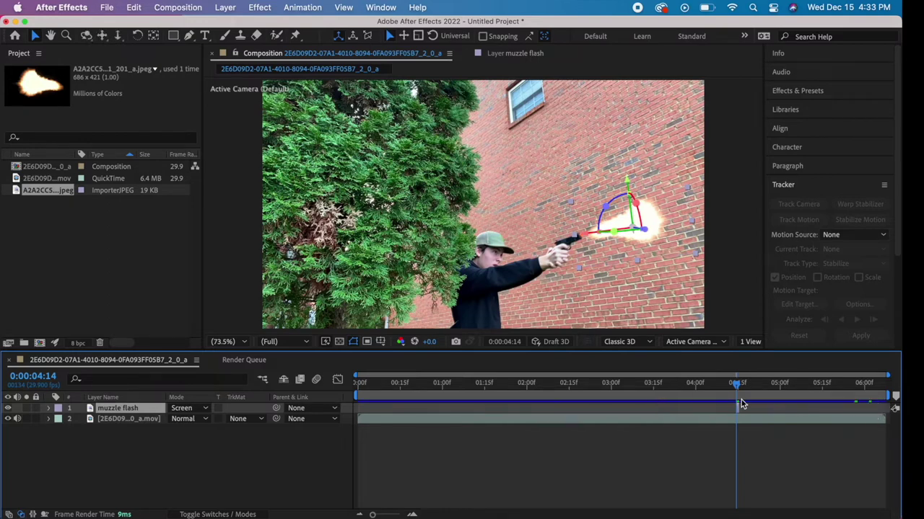
left_click(604, 496)
- Preview the gunshot from just before it, then return the playhead to the firing frame
left_click_drag(736, 386, 688, 393)
key("space")
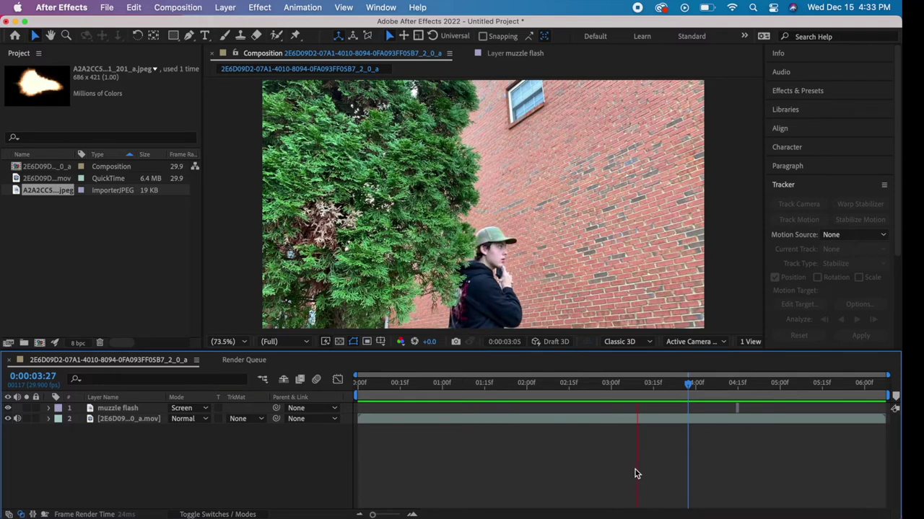
key("space")
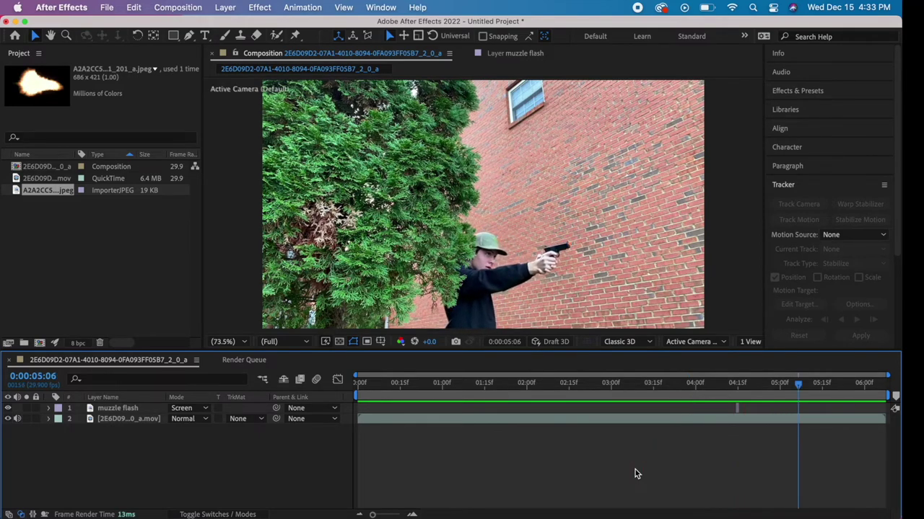
left_click_drag(797, 387, 738, 385)
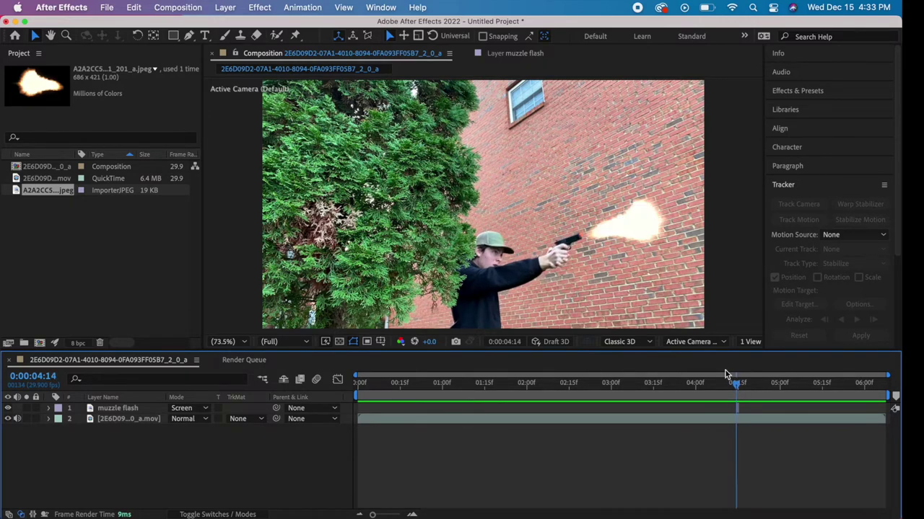
- Rename layer 2, the brick-wall video, to 'footage'
right_click(145, 423)
left_click(168, 497)
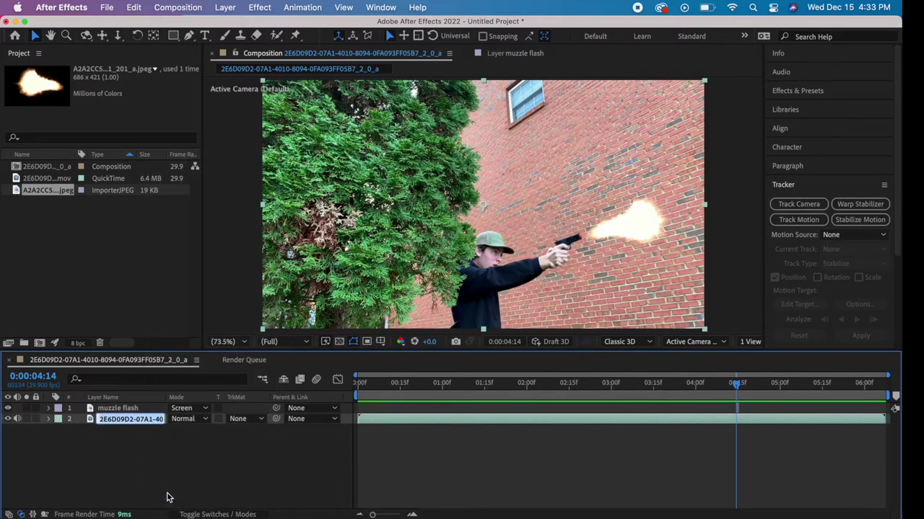
type("c")
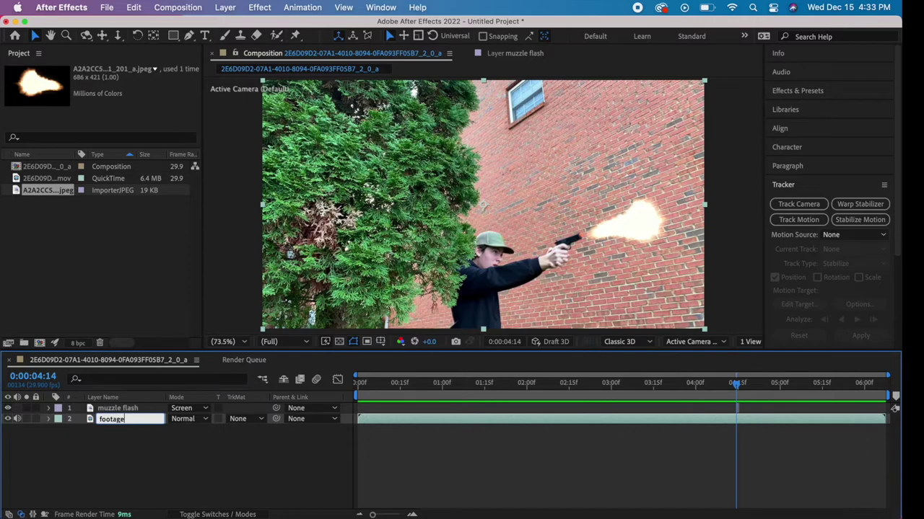
left_click(152, 476)
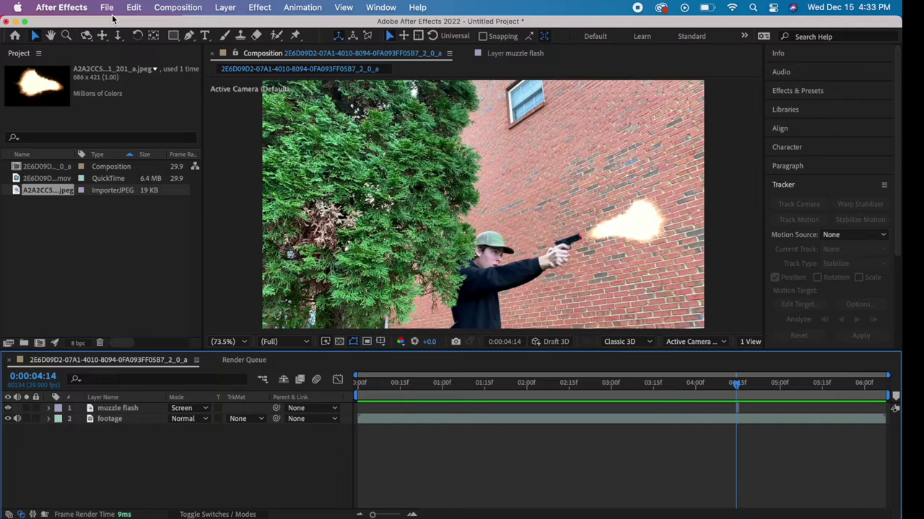
- Create a 1920×1080 solid named 'muzzle flight', eyedropper-matched to the flash's cream colour
left_click(231, 10)
mouse_move(258, 28)
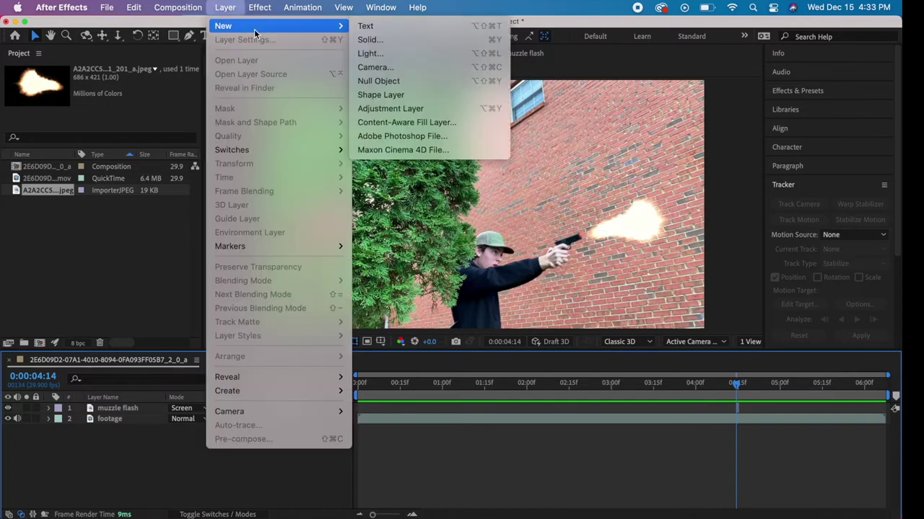
left_click(368, 40)
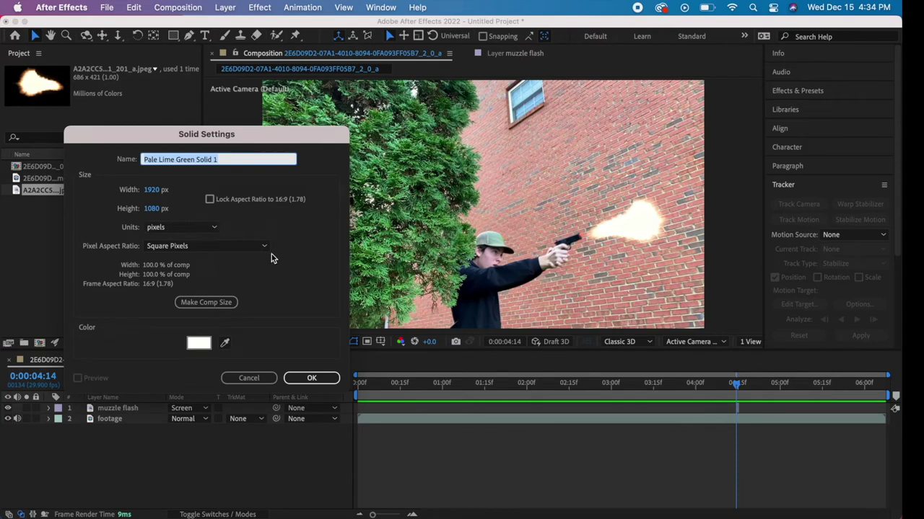
left_click(249, 166)
key("BackSpace")
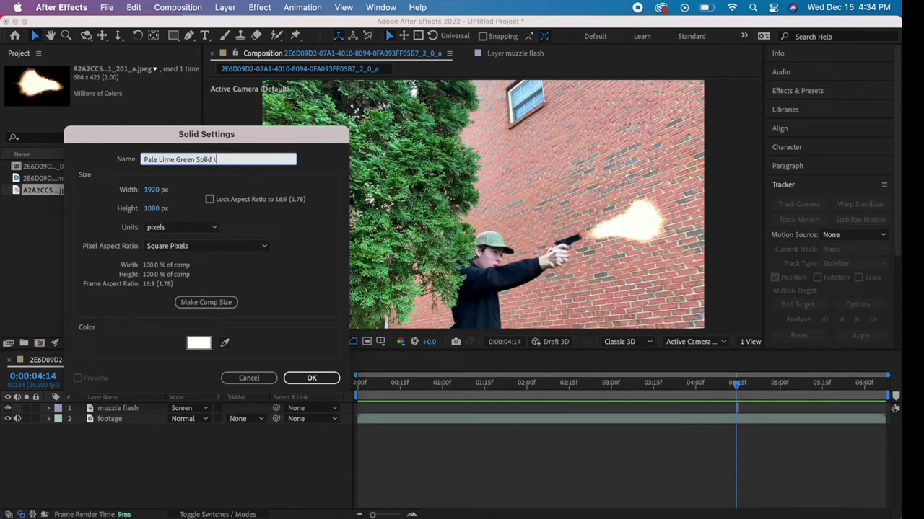
key("BackSpace")
key("BackSpace")
key("BackSpace")
key("BackSpace")
key("BackSpace")
key("BackSpace")
key("BackSpace")
key("BackSpace")
key("BackSpace")
key("BackSpace")
key("BackSpace")
key("BackSpace")
left_click(224, 346)
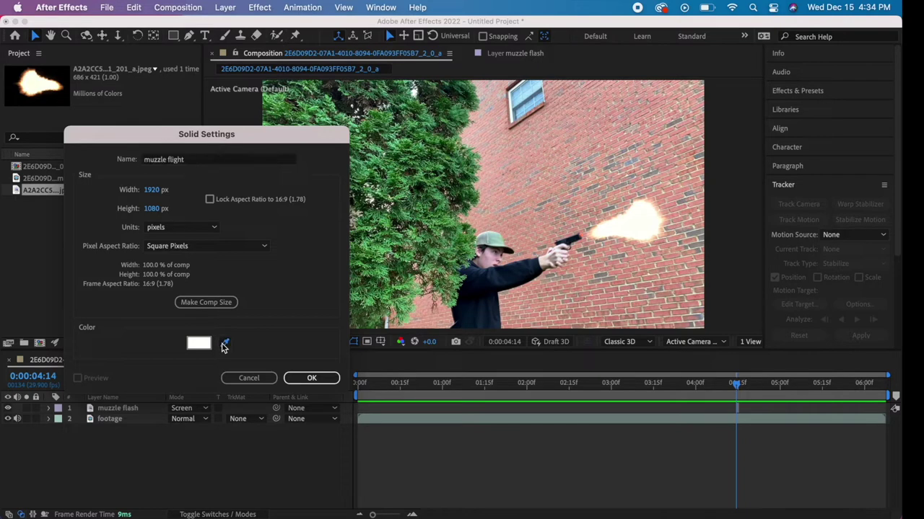
left_click(641, 218)
left_click(309, 378)
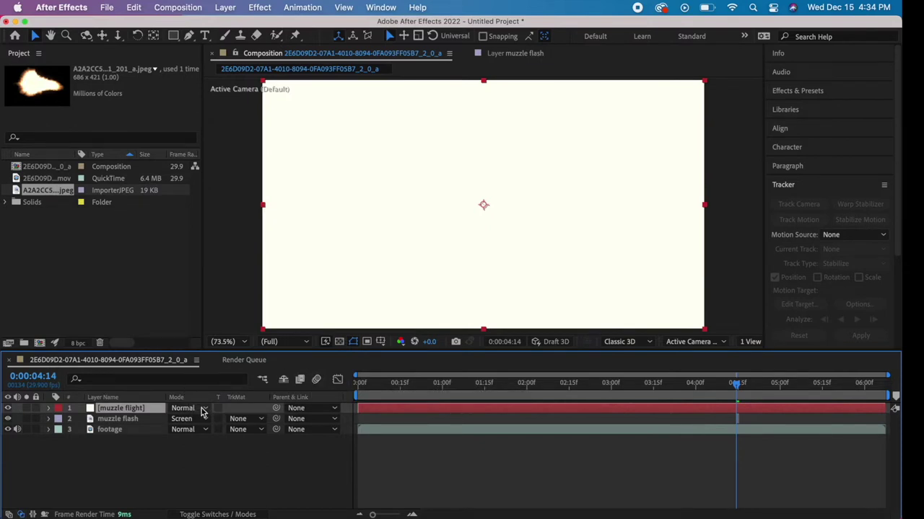
- Set the muzzle flight solid's blending mode to Soft Light
right_click(138, 411)
mouse_move(191, 305)
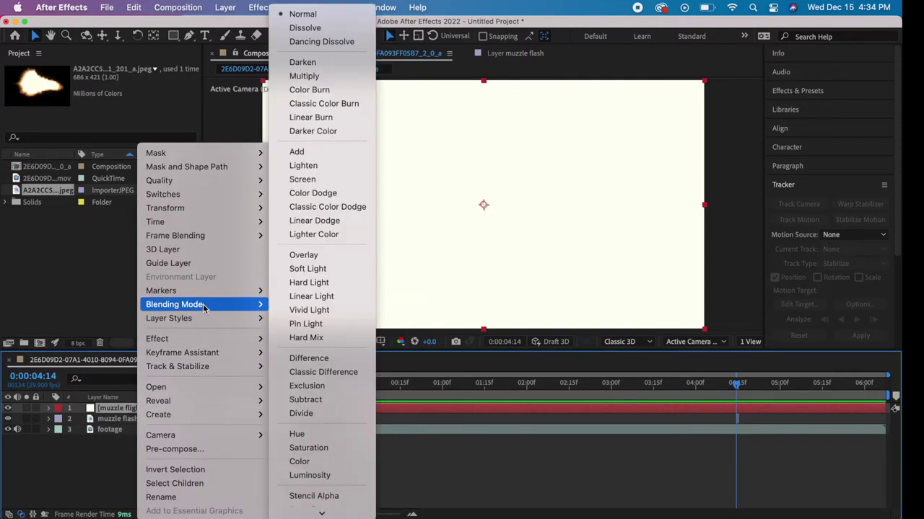
left_click(328, 268)
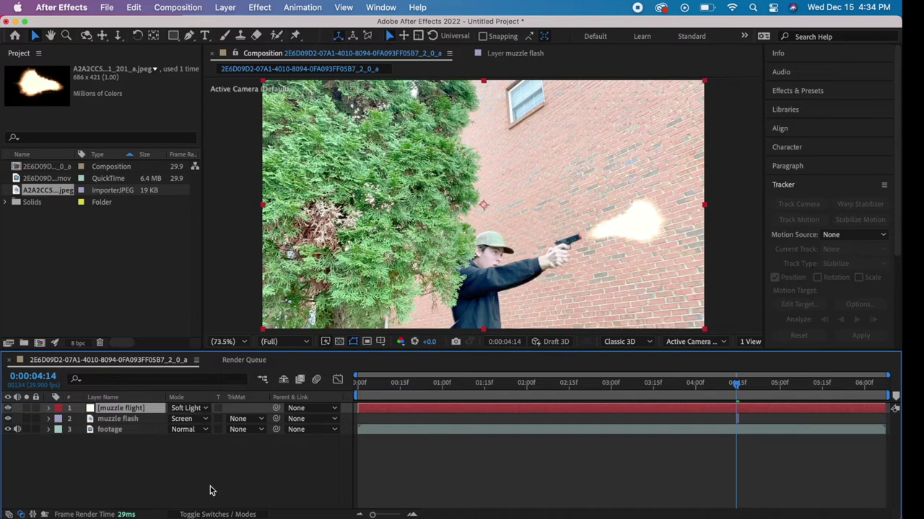
- Try Overlay blending on the solid, then switch it back to Soft Light
left_click(191, 409)
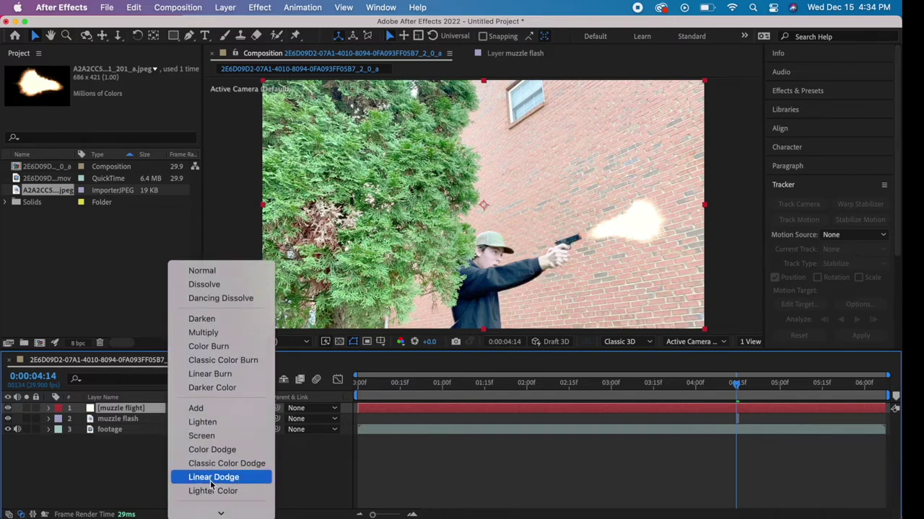
scroll(211, 485, "down", 3)
left_click(209, 414)
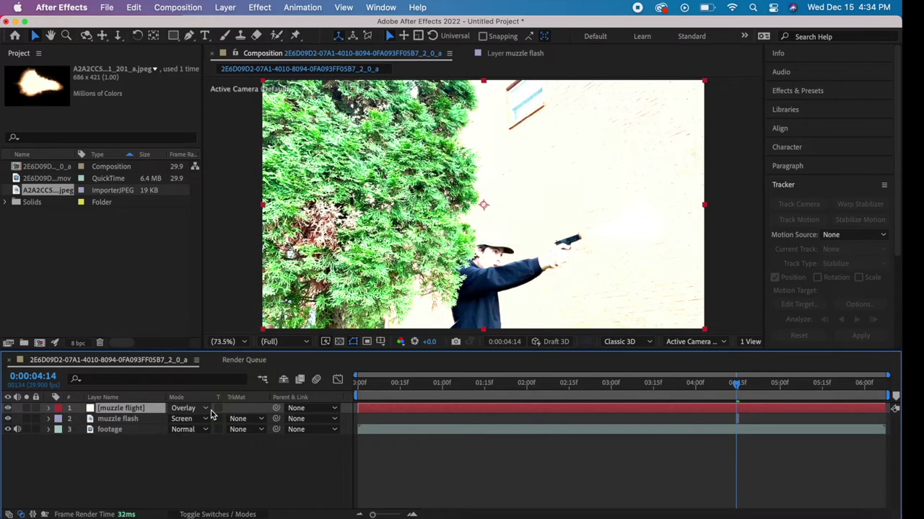
left_click(203, 409)
scroll(206, 469, "down", 5)
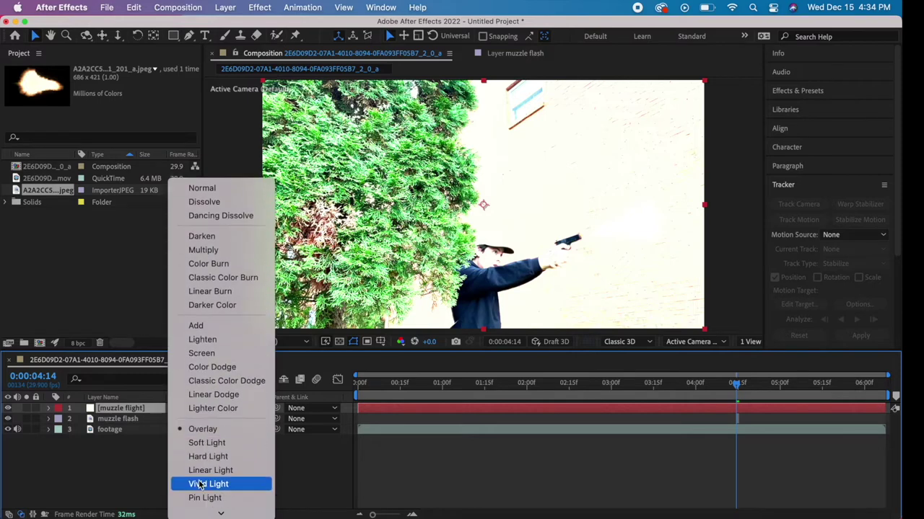
left_click(202, 443)
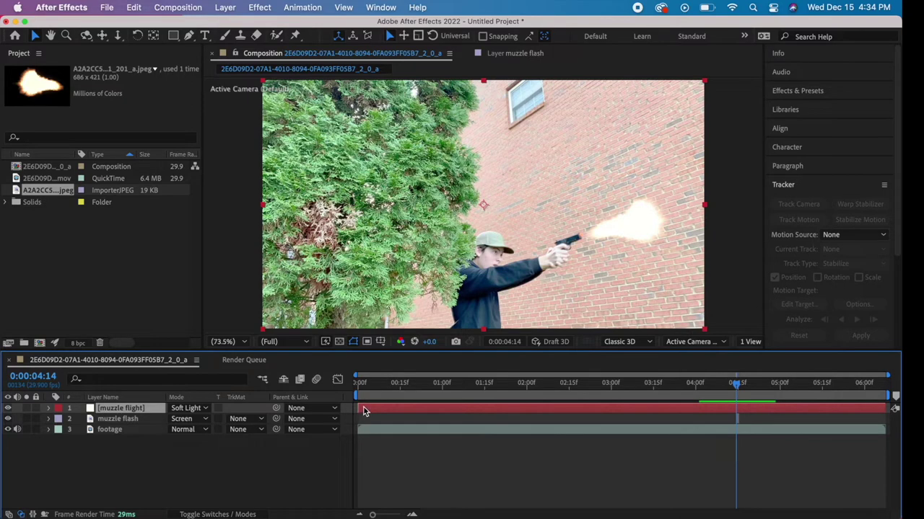
left_click_drag(360, 408, 736, 409)
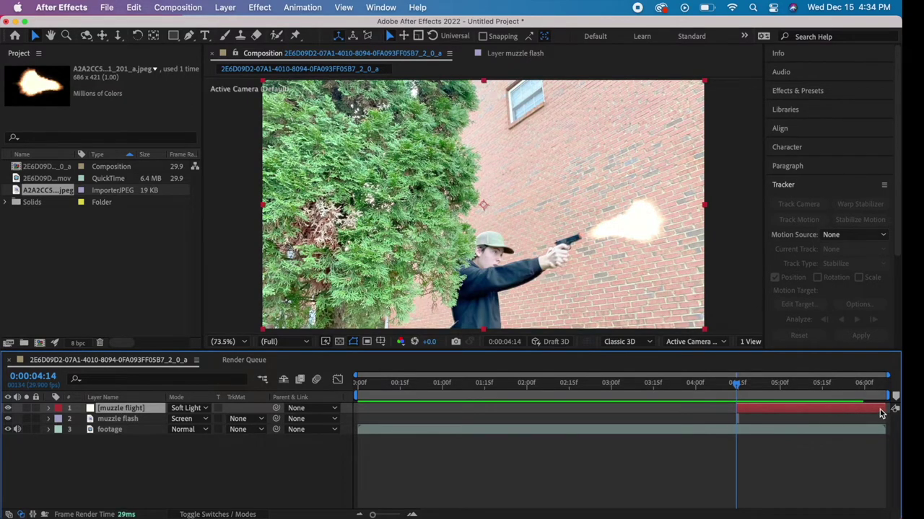
left_click_drag(883, 409, 717, 388)
key("space")
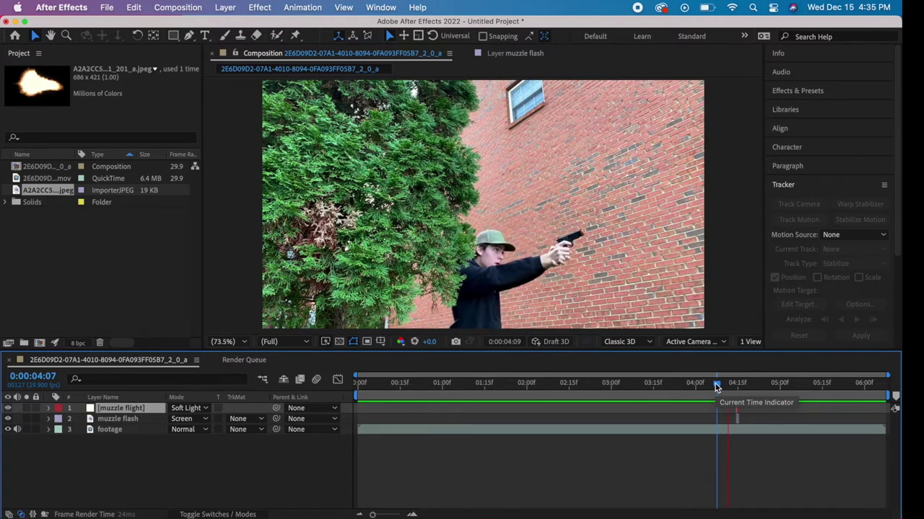
key("space")
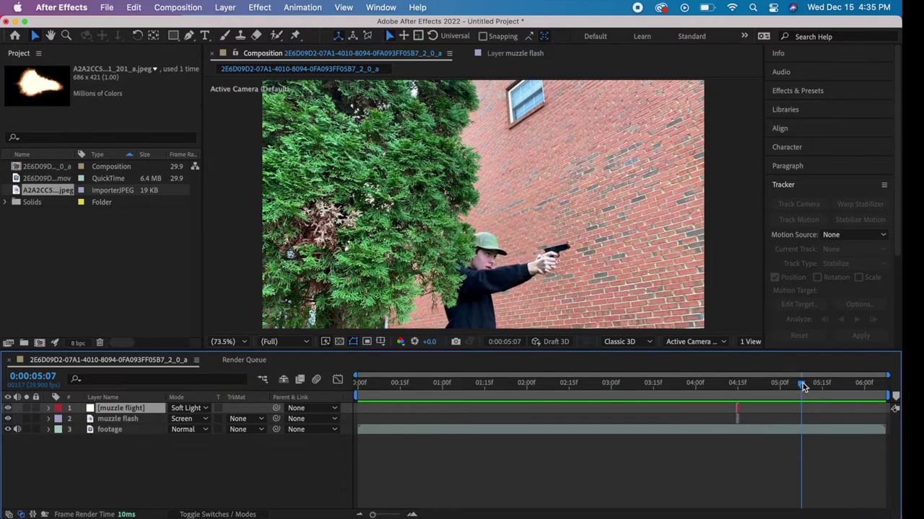
left_click_drag(801, 384, 738, 387)
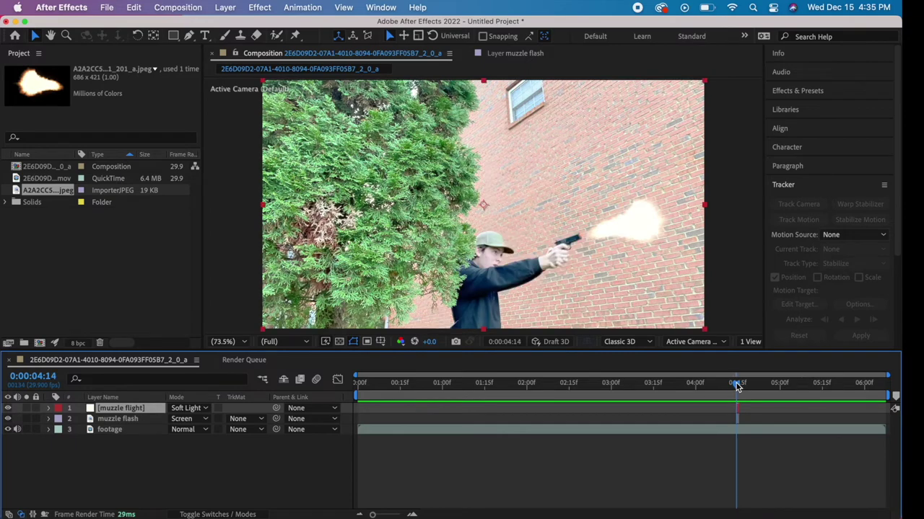
- With the Pen tool, start Mask 1 at the gun hand and trace along the arm and torso
left_click(187, 36)
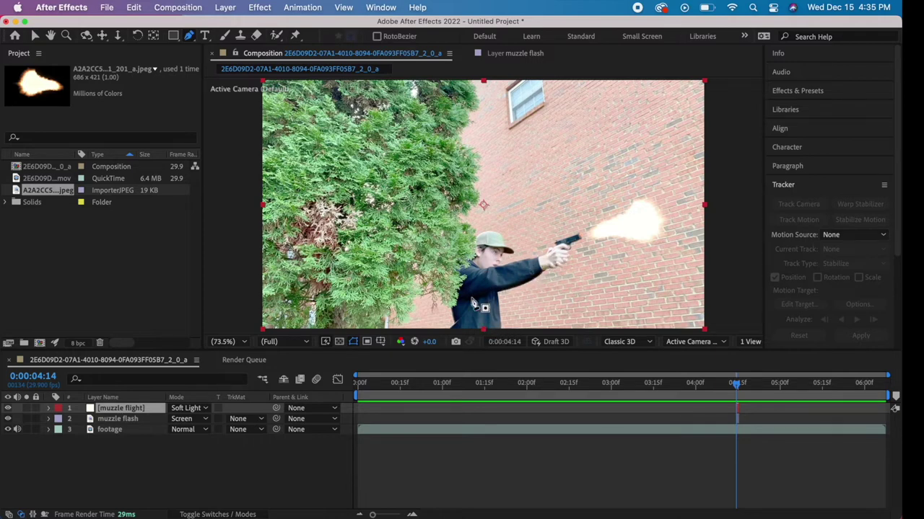
left_click(548, 254)
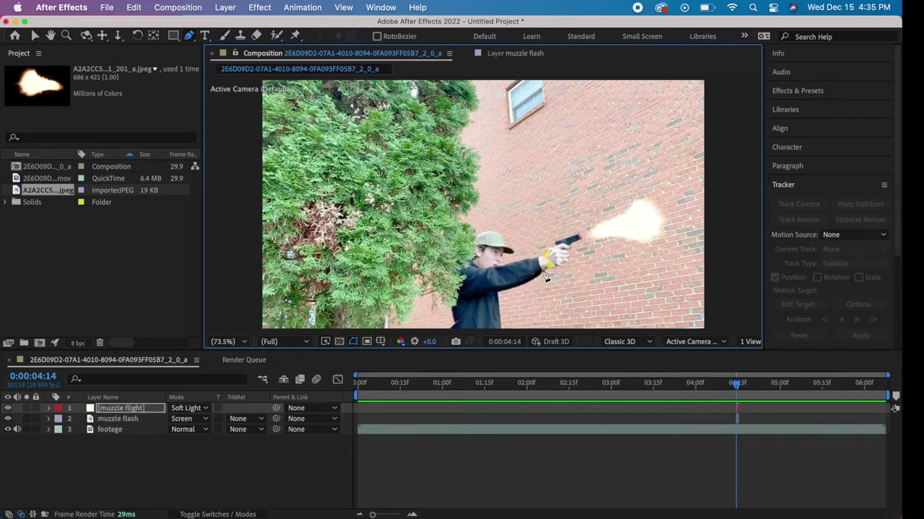
left_click(533, 277)
left_click(517, 286)
left_click(498, 290)
left_click(497, 310)
left_click(493, 325)
left_click(481, 326)
left_click(476, 314)
left_click(472, 298)
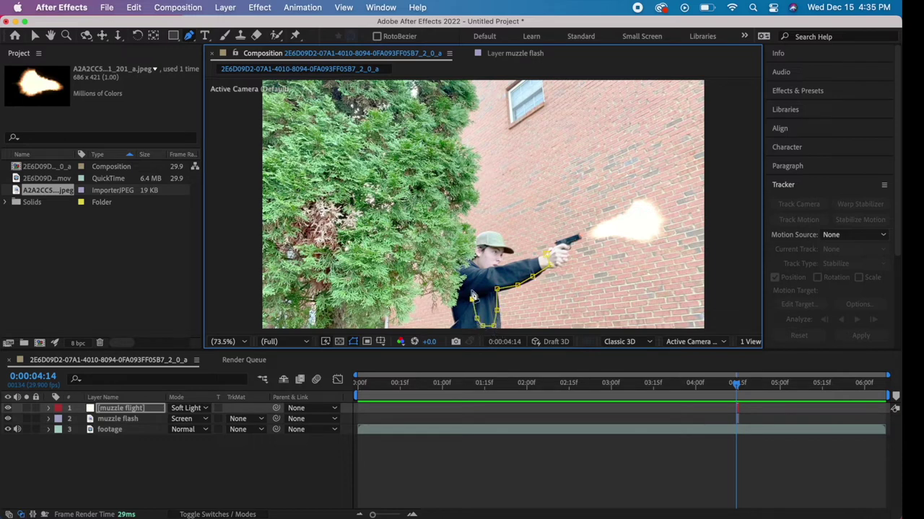
- Continue Mask 1 over the shoulder and hat, close it at the hand, and adjust that point
left_click(471, 285)
left_click(462, 274)
left_click(467, 264)
left_click(486, 234)
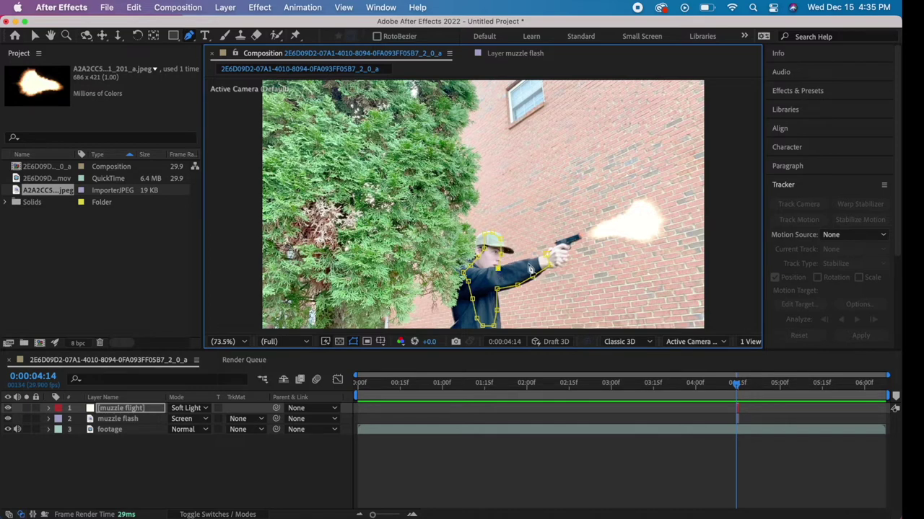
left_click(529, 259)
left_click(549, 255)
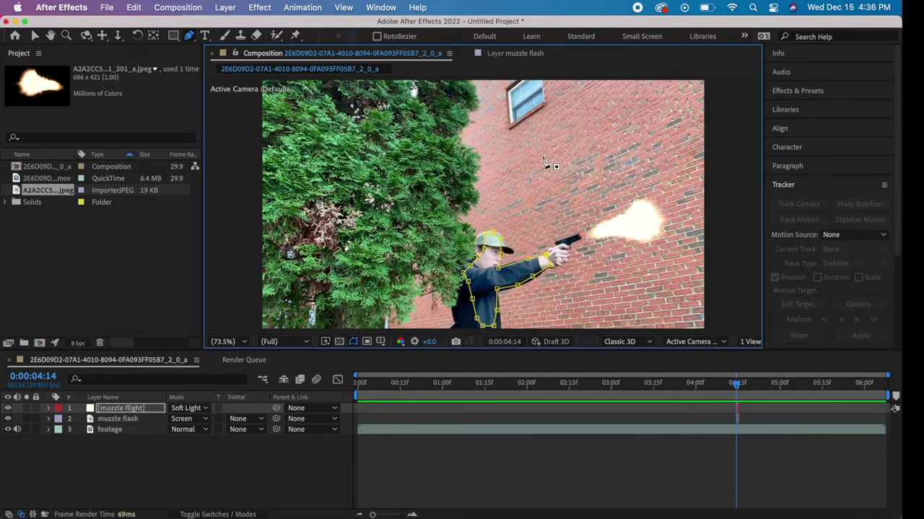
left_click(549, 257)
left_click_drag(550, 257, 570, 265)
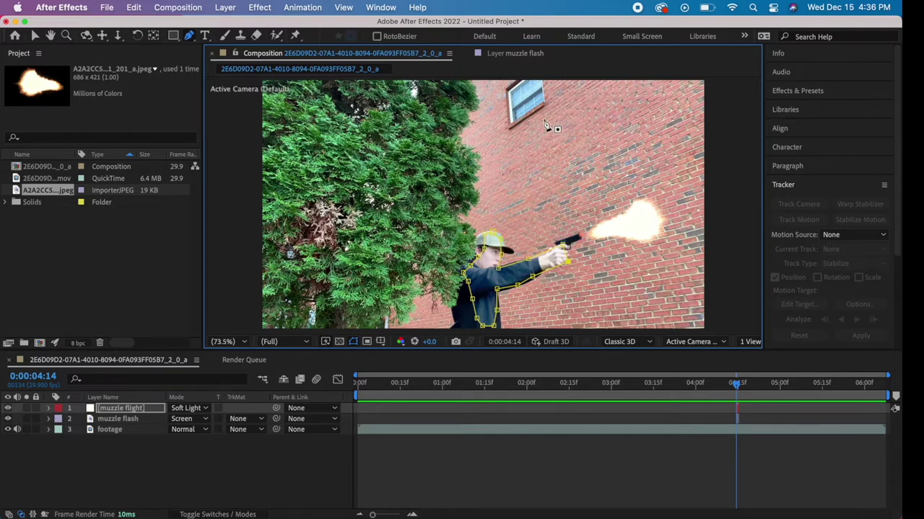
- Start a second mask at the window, tracing across the upper wall, down the right edge and along the bottom
left_click(503, 144)
left_click(540, 112)
left_click(580, 94)
left_click(616, 82)
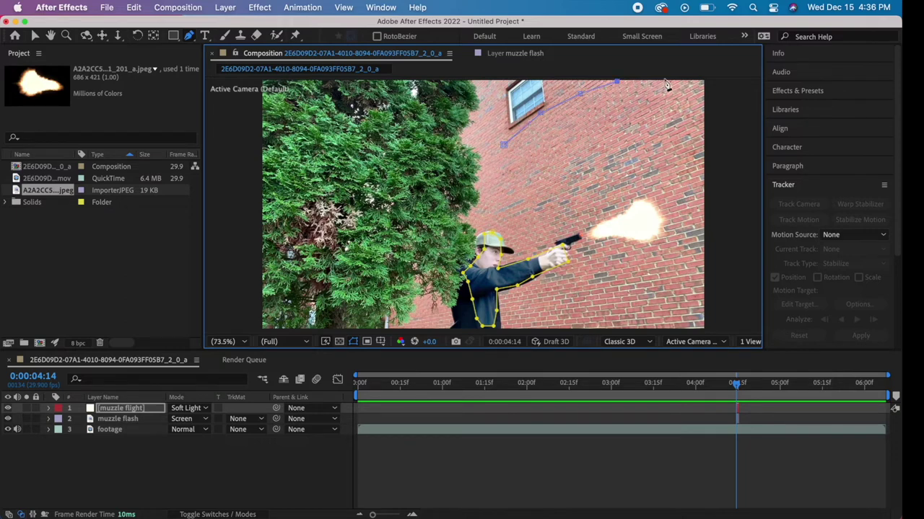
left_click(701, 88)
left_click(702, 205)
left_click(554, 328)
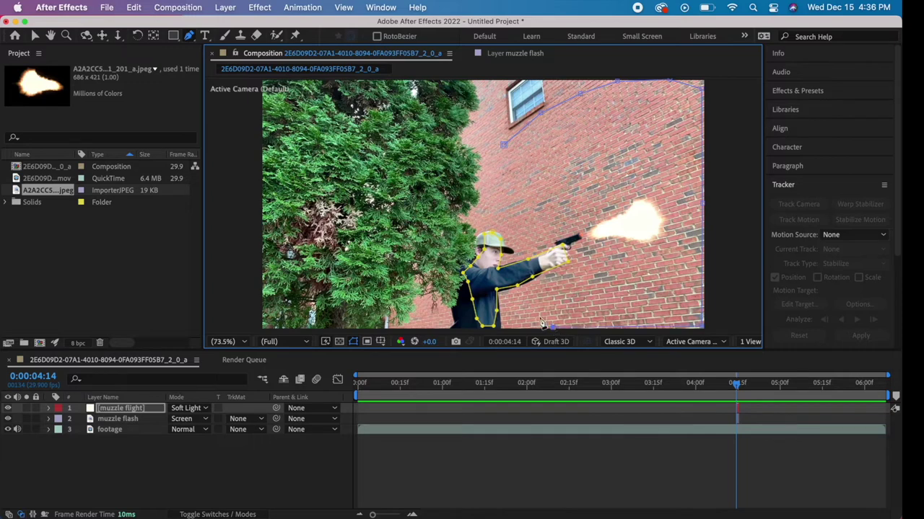
- Bring the second mask up the man's back and close it near the window
left_click(510, 275)
left_click(503, 240)
left_click(483, 207)
left_click(476, 177)
left_click(485, 156)
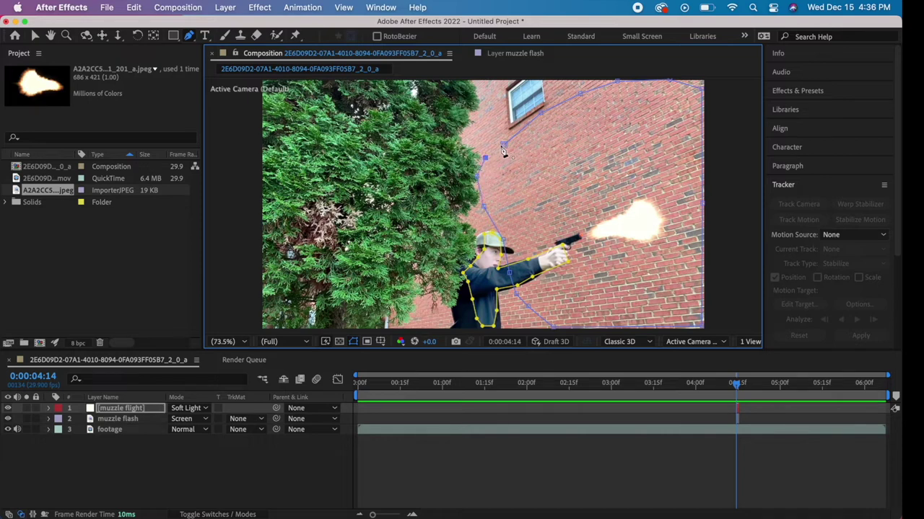
left_click(504, 145)
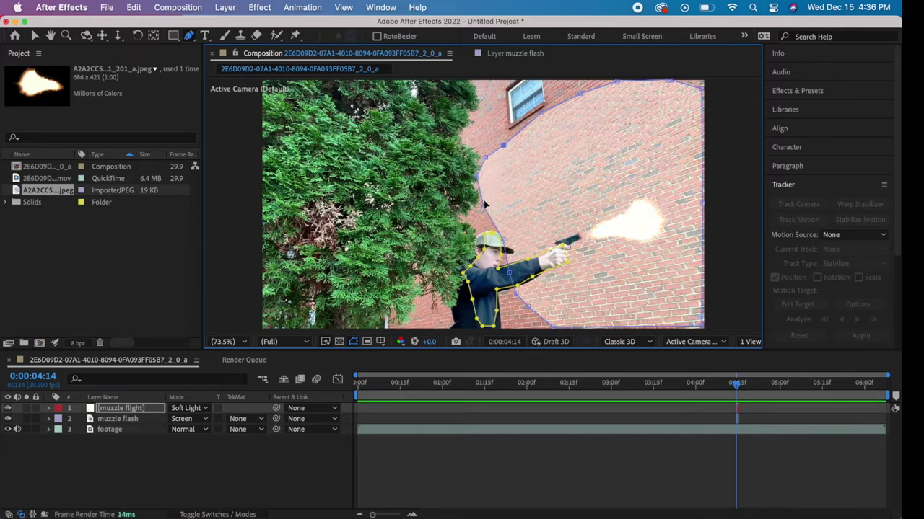
- Refine the second mask's vertices and check the masked result on the muzzle flight layer
left_click_drag(484, 207, 484, 218)
left_click(488, 179)
left_click(501, 144)
left_click(526, 311)
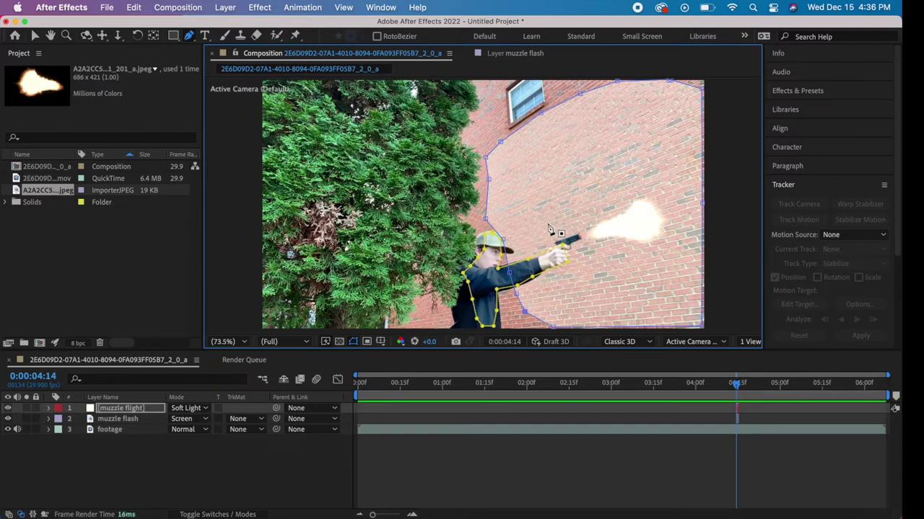
left_click(478, 467)
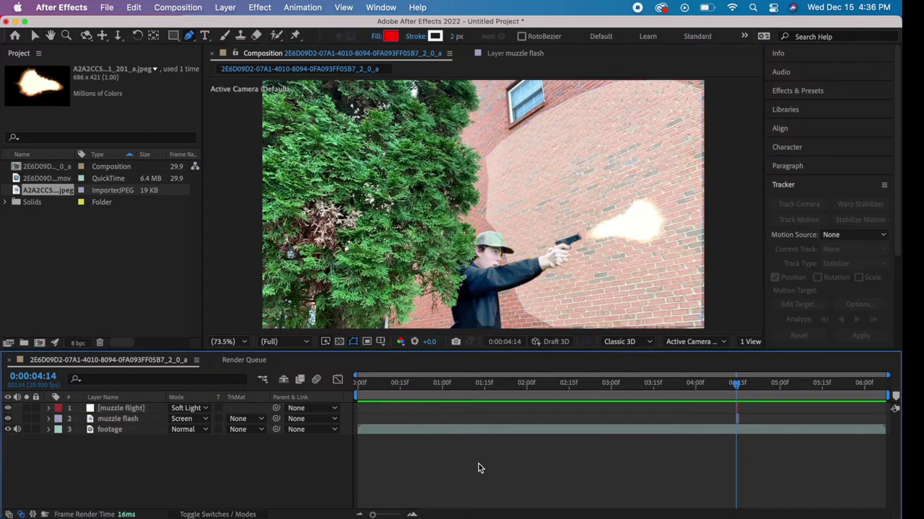
left_click(736, 409)
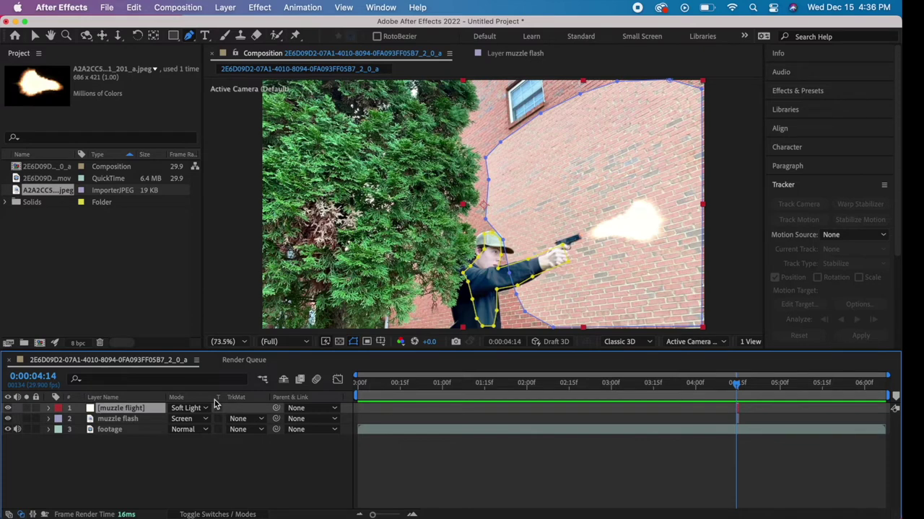
- Set Mask 1's feather to 20 pixels
left_click(48, 408)
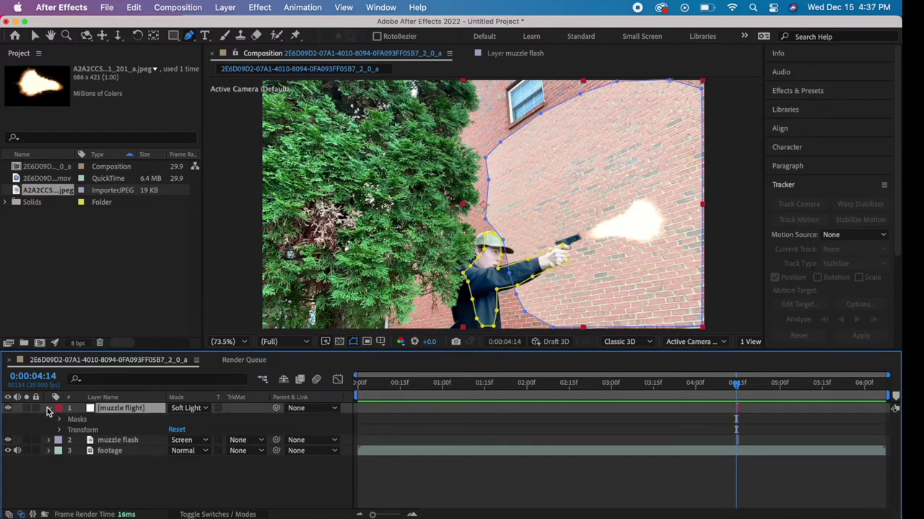
left_click(61, 419)
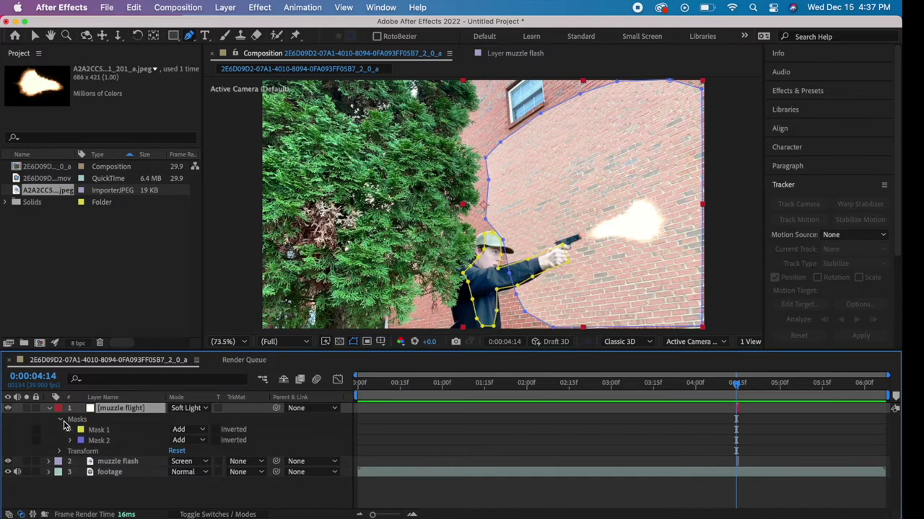
left_click(70, 430)
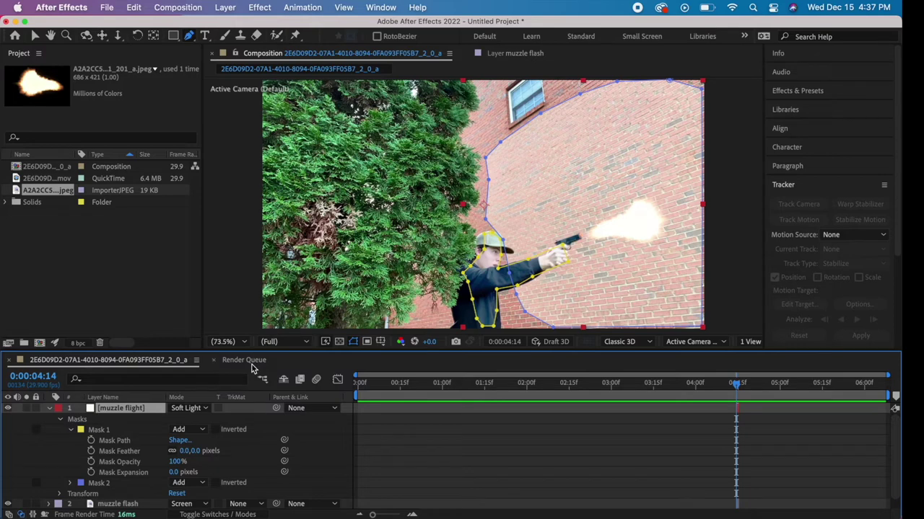
left_click(196, 451)
type("20")
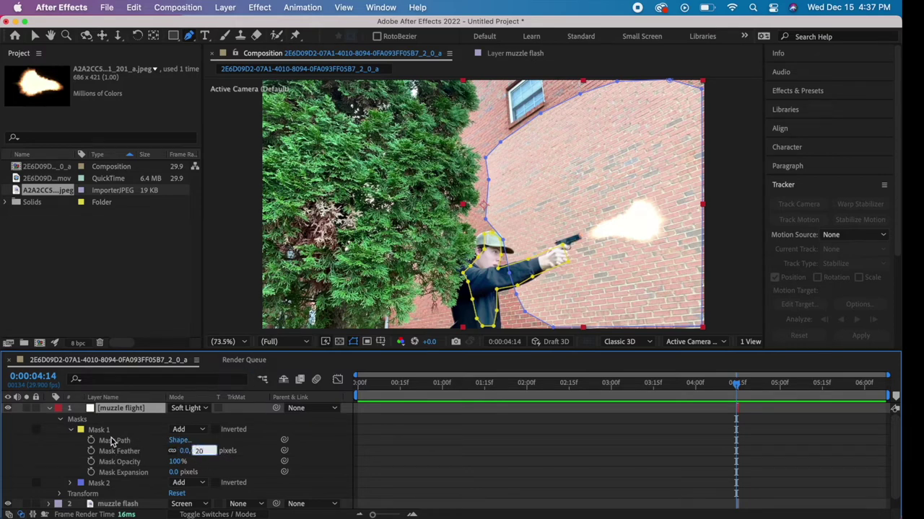
left_click(83, 451)
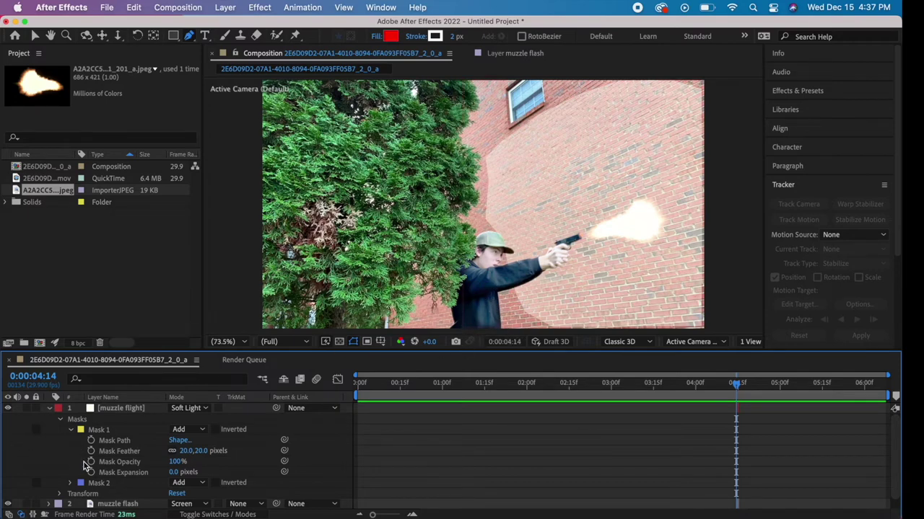
- Raise Mask 2's feather step by step to 50 pixels
left_click(71, 483)
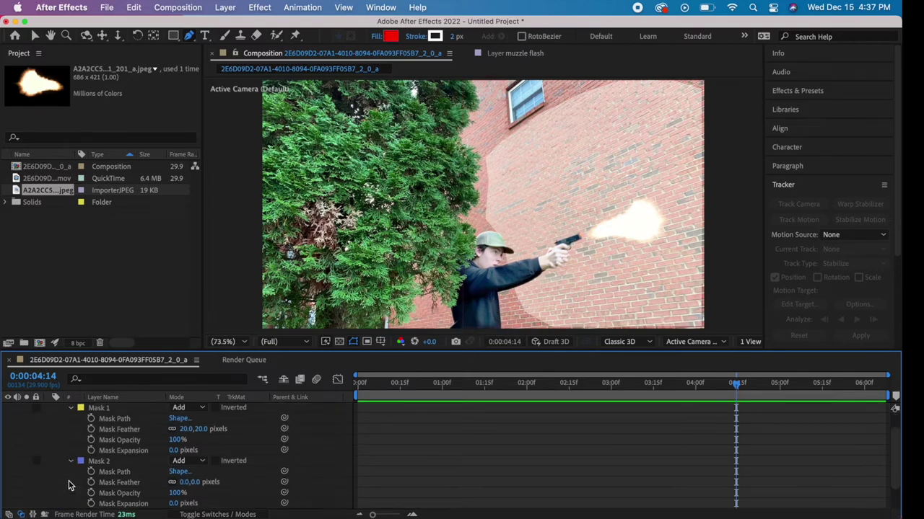
left_click(193, 483)
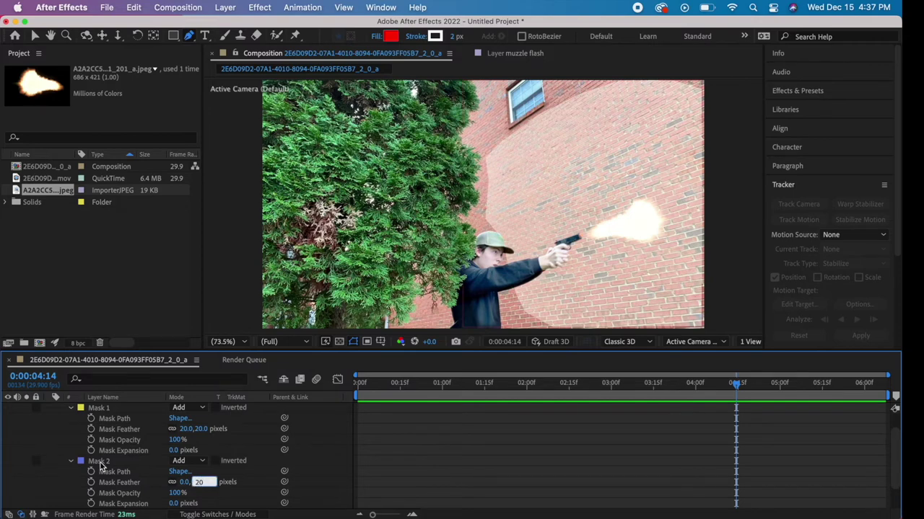
key("Return")
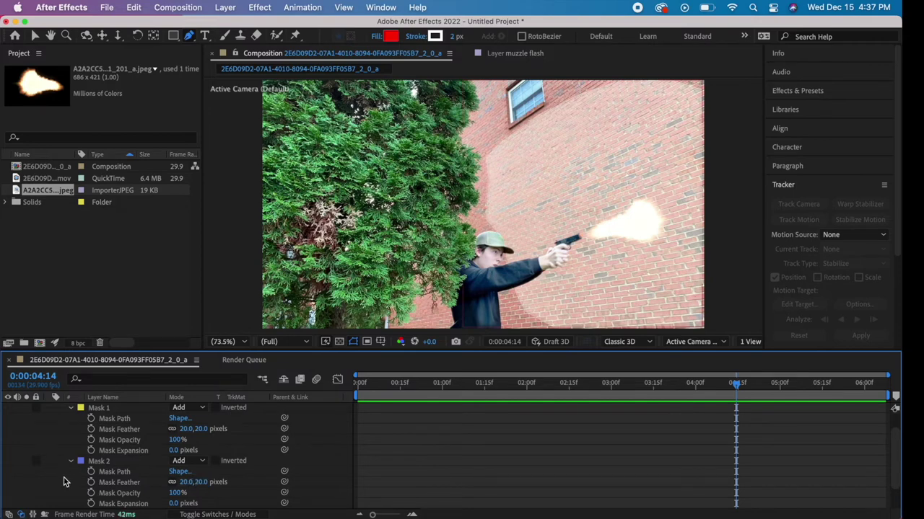
left_click(204, 482)
type("30")
key("Return")
left_click(205, 483)
type("40")
key("Return")
left_click(203, 483)
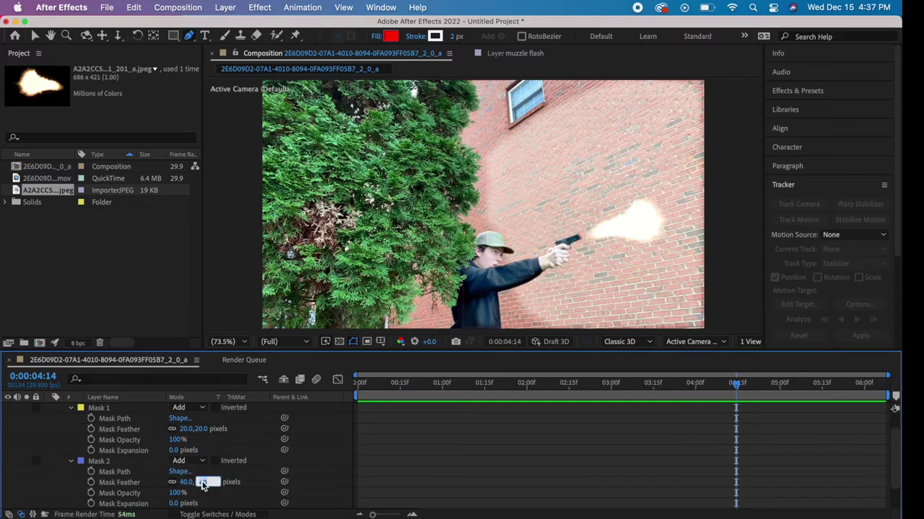
type("50")
key("Return")
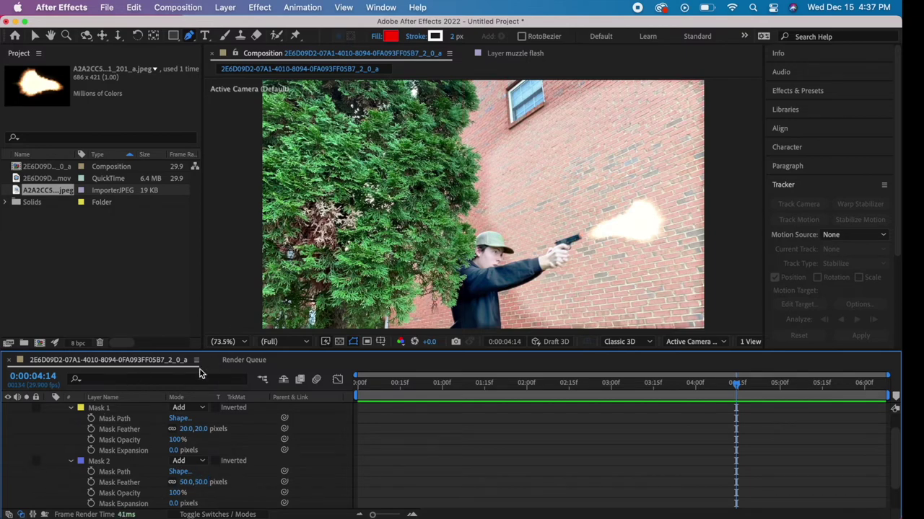
scroll(105, 451, "up", 2)
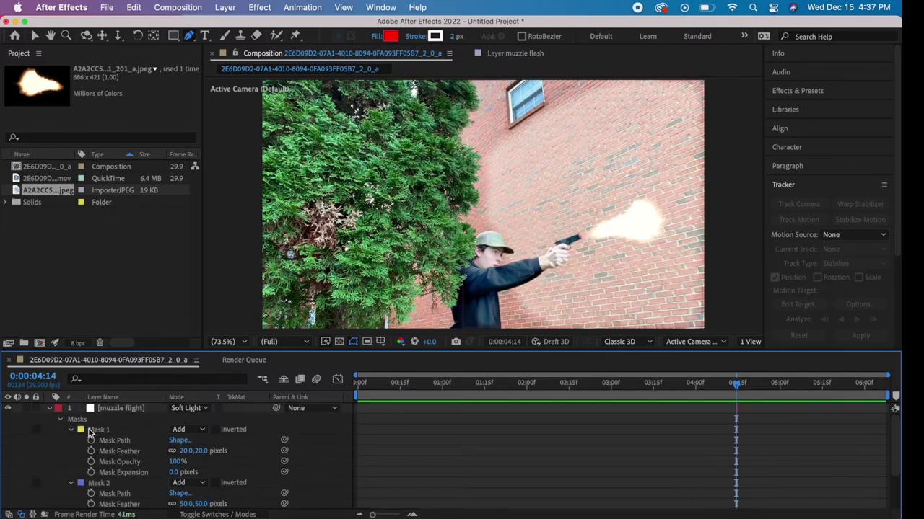
- Collapse the layer's properties, preview from 0:00:03:10, and return to the flash frame near 0:00:04:13
left_click(49, 409)
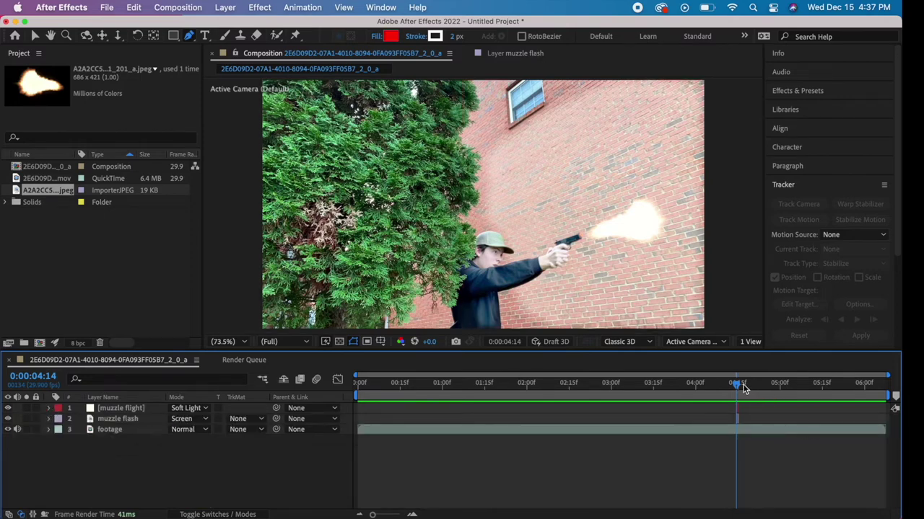
left_click_drag(743, 389, 637, 399)
key("space")
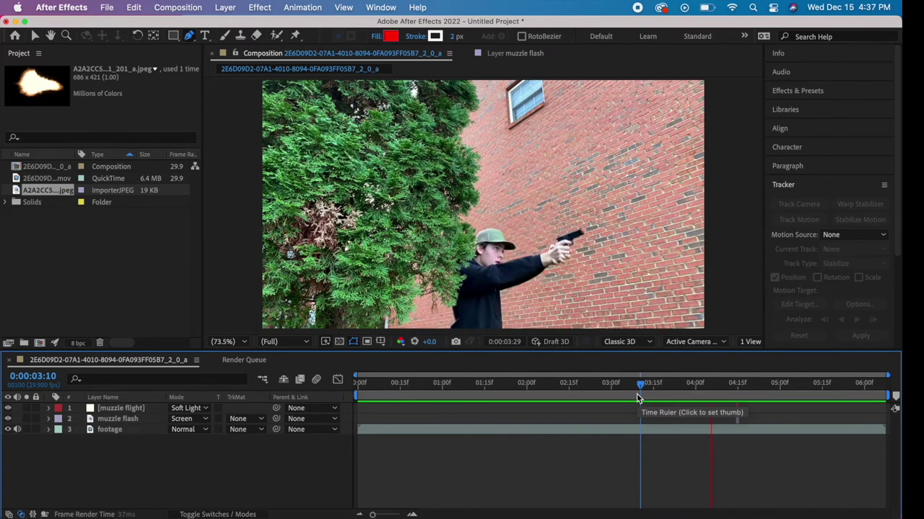
key("space")
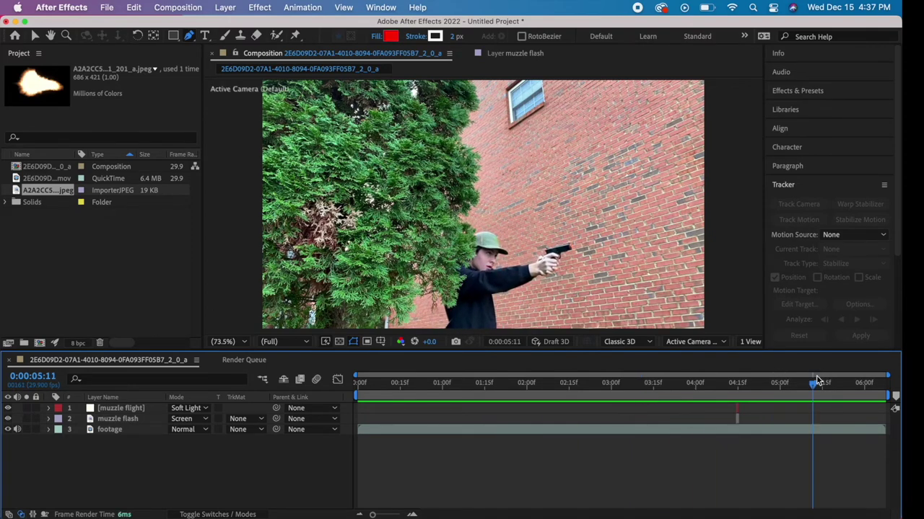
left_click_drag(814, 383, 736, 386)
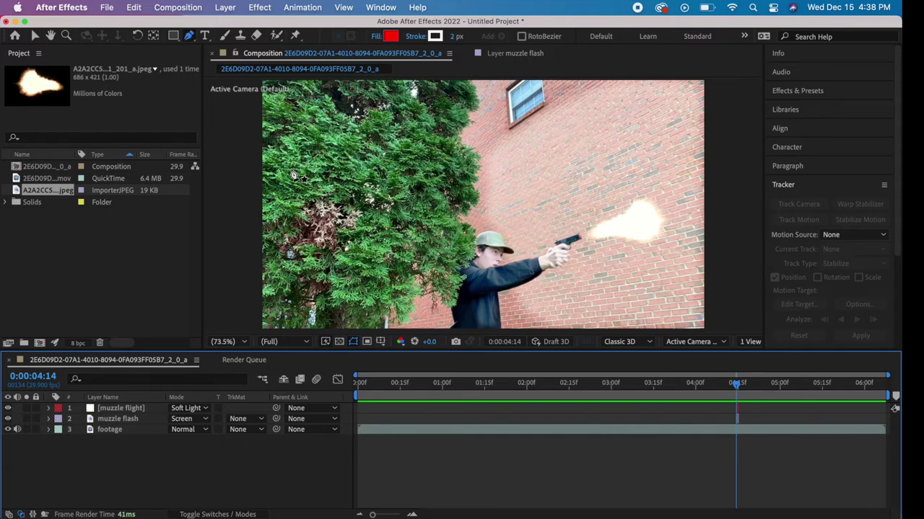
- Import 9MM-2.wav and place it in the composition starting at 0:00:04:14
left_click(107, 8)
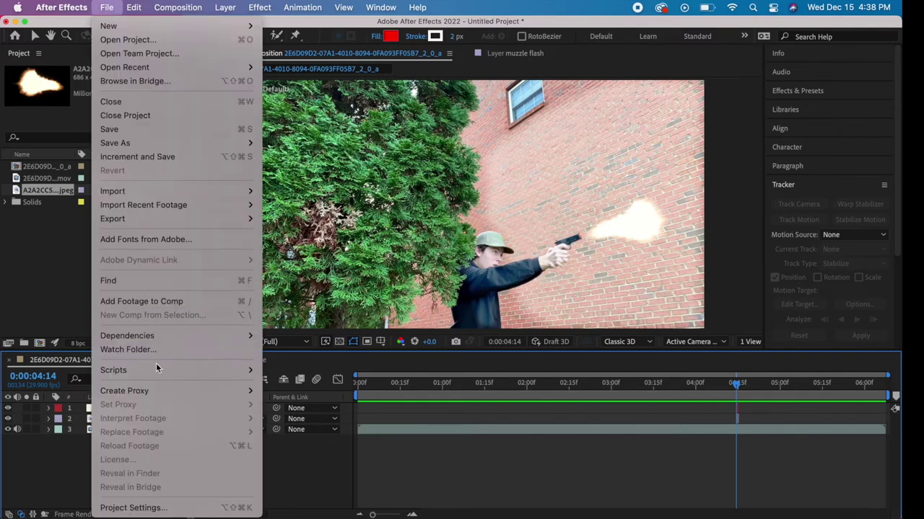
mouse_move(246, 192)
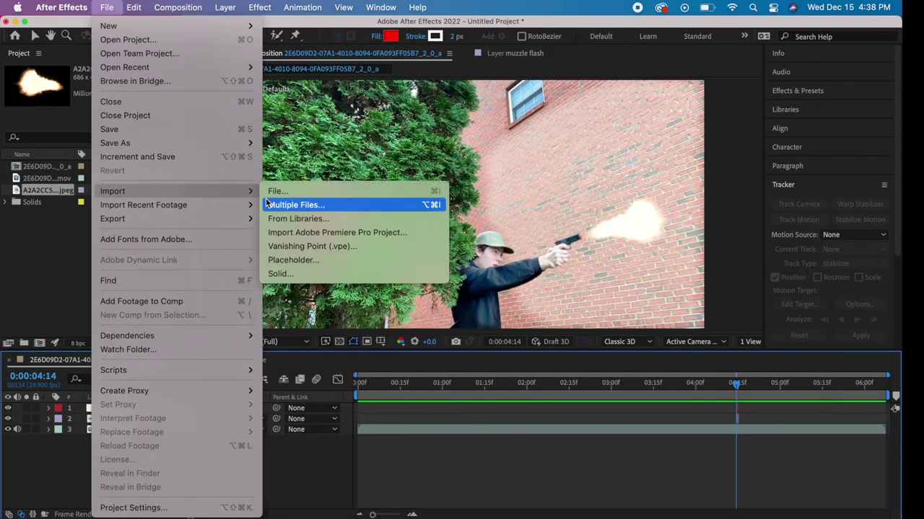
left_click(271, 208)
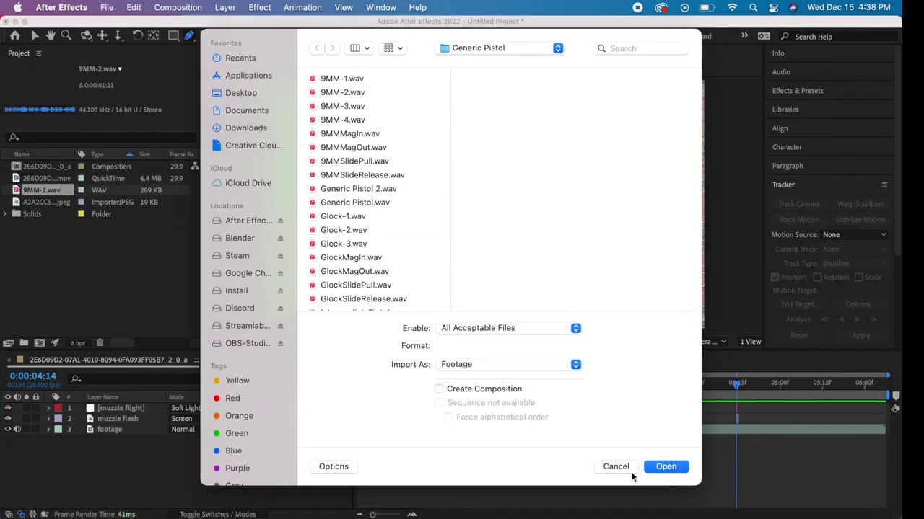
left_click(618, 466)
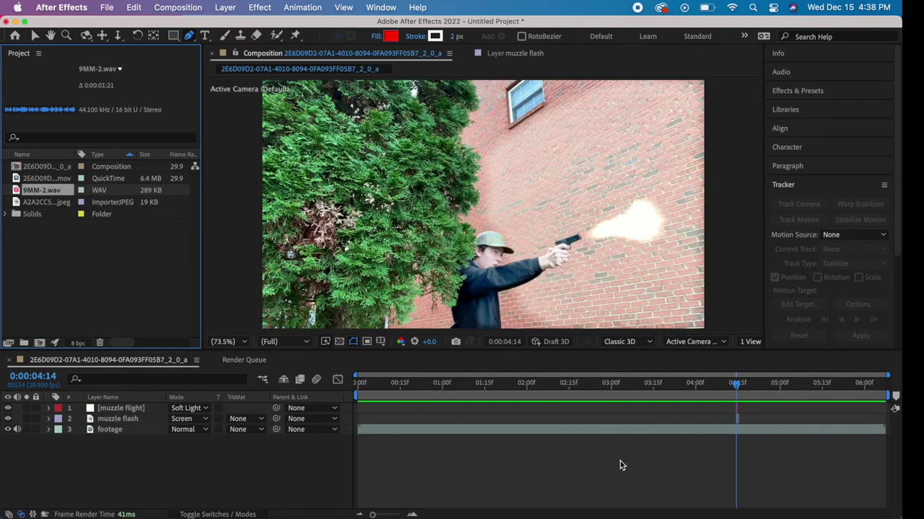
left_click_drag(42, 189, 102, 419)
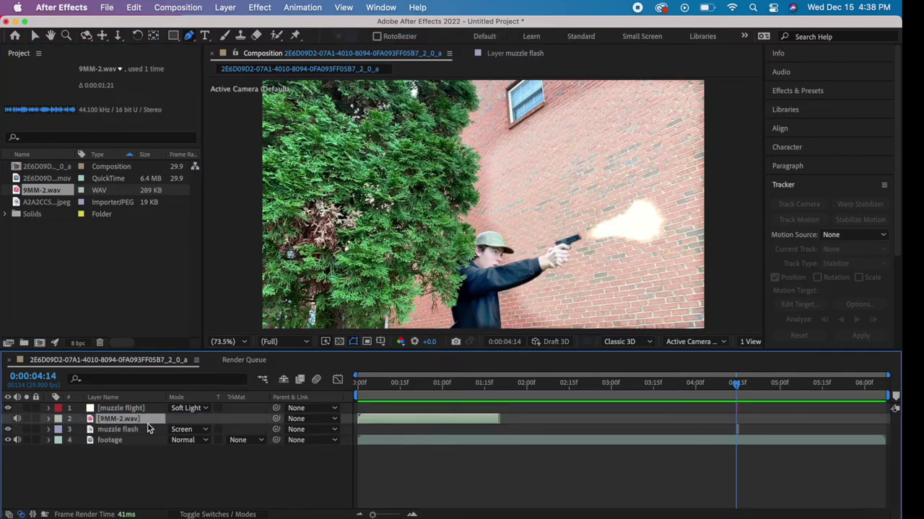
left_click_drag(394, 418, 770, 421)
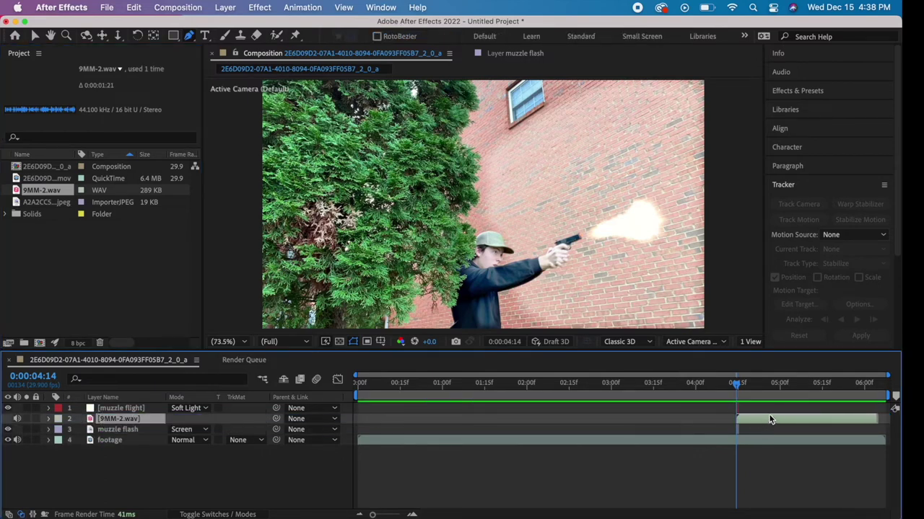
right_click(121, 417)
- Rename the 9MM-2.wav layer to 'shot sound'
mouse_move(160, 413)
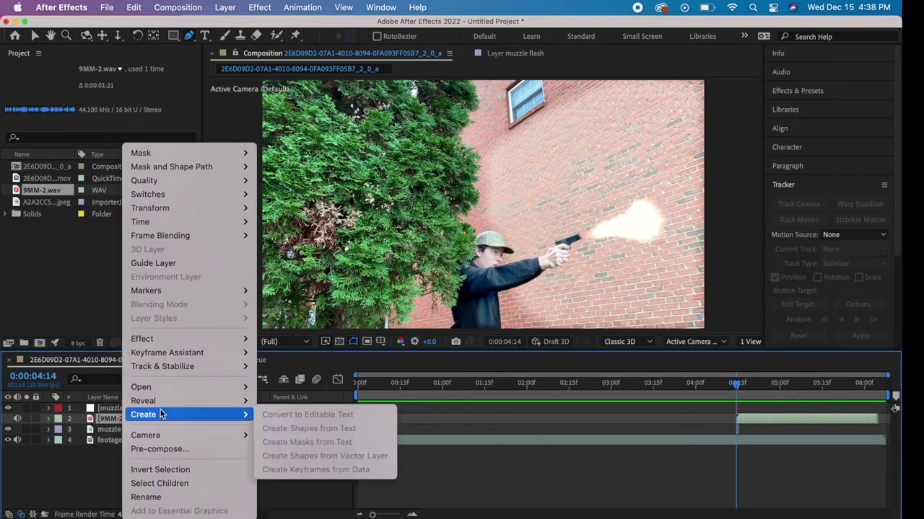
left_click(148, 497)
type("shot sound")
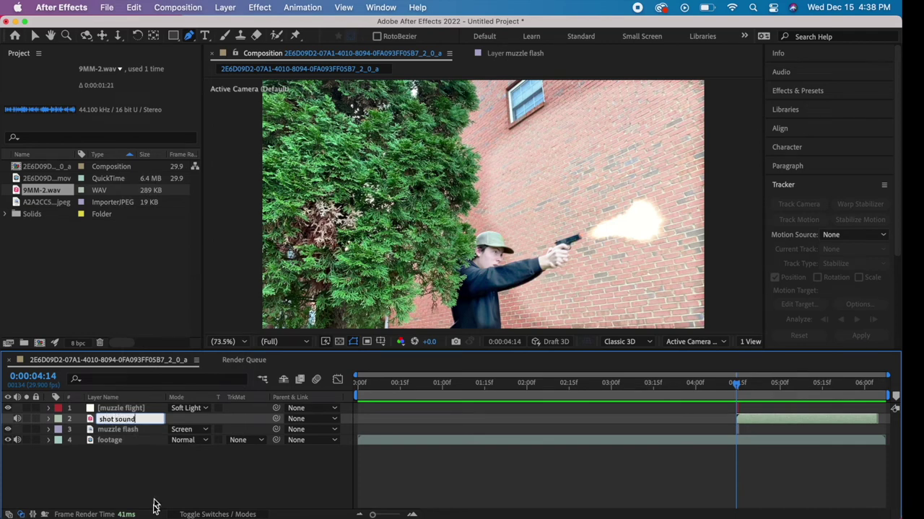
left_click(174, 464)
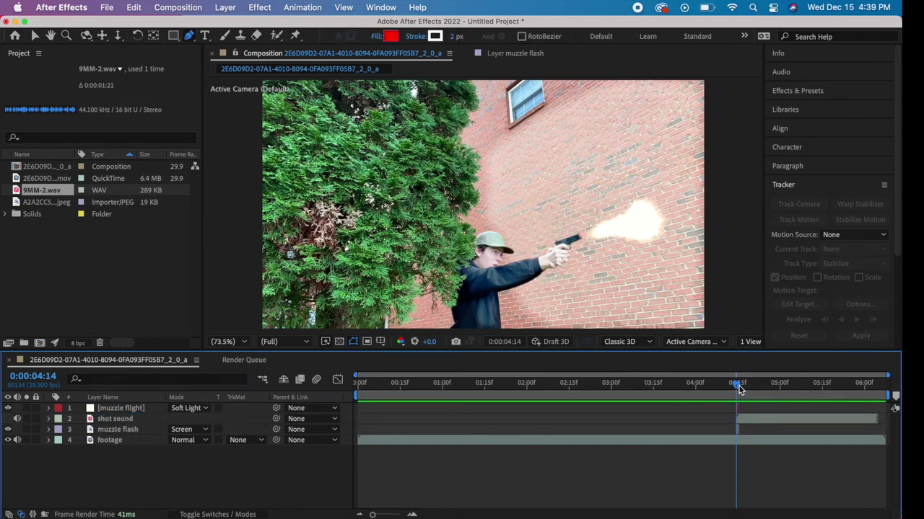
- Preview the shot with its gunshot sound, then return to the muzzle-flash frame
left_click_drag(739, 389, 654, 385)
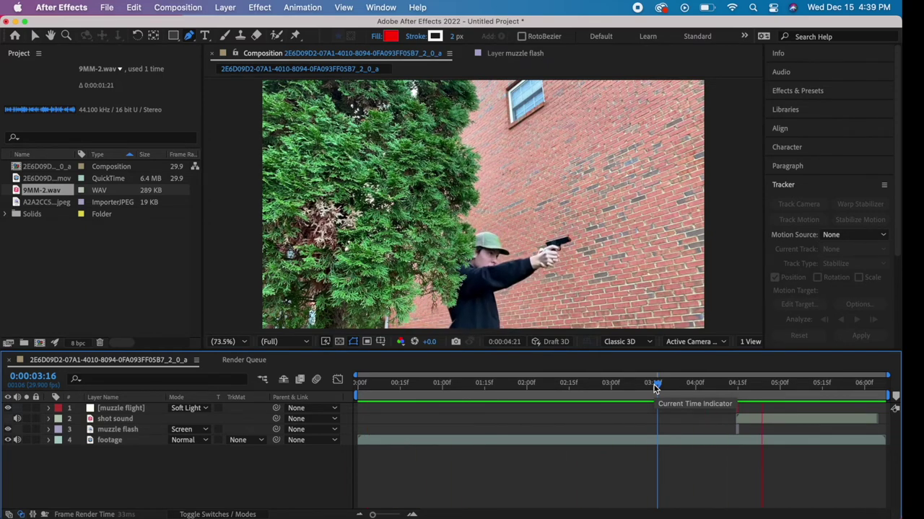
left_click(807, 385)
left_click_drag(795, 386, 736, 395)
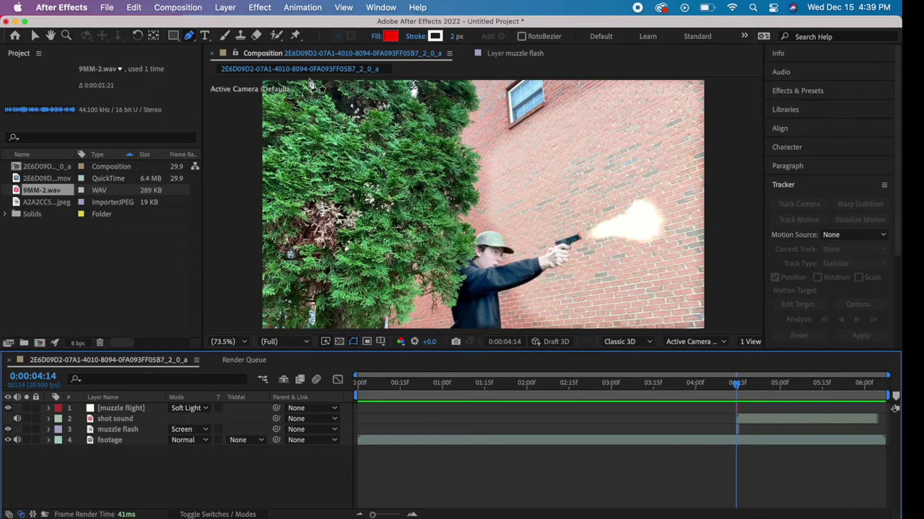
left_click(99, 512)
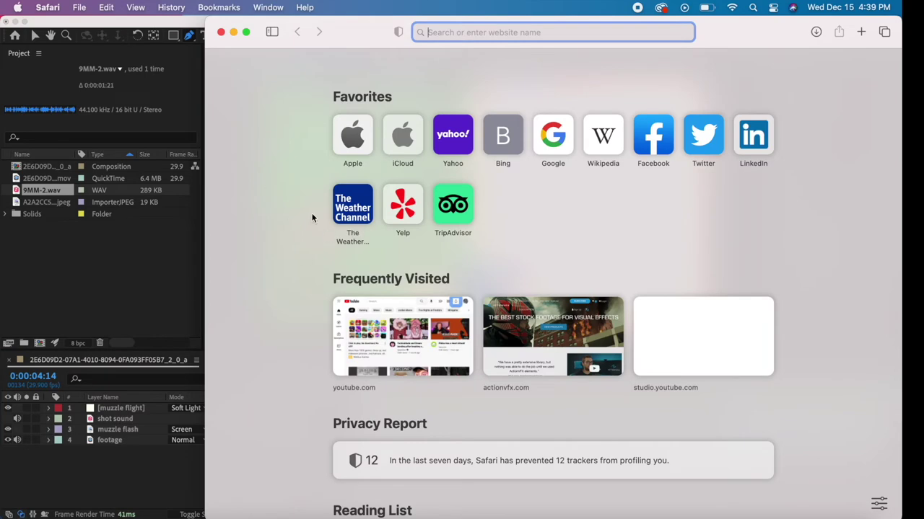
- Load actionvfx.com, open the Free VFX category and scroll to the FREE - Bullet Shells pack
type("ac")
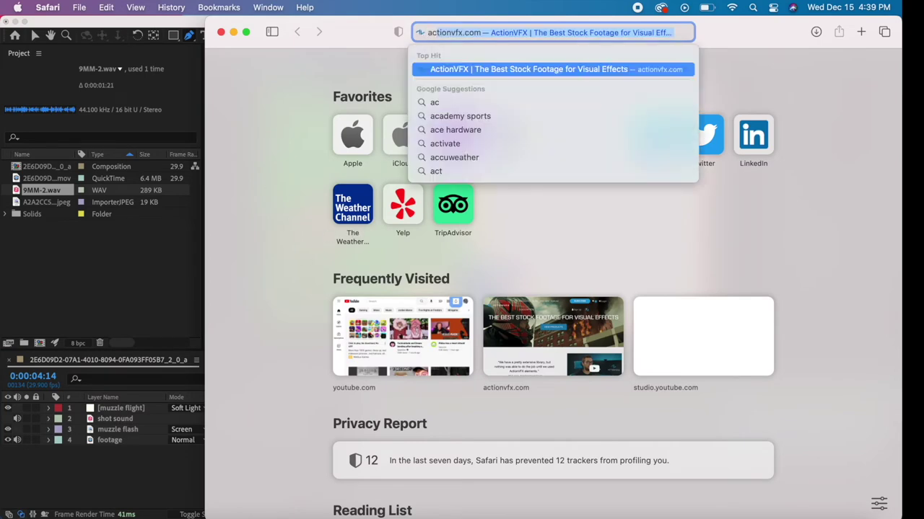
key("Return")
scroll(549, 250, "down", 5)
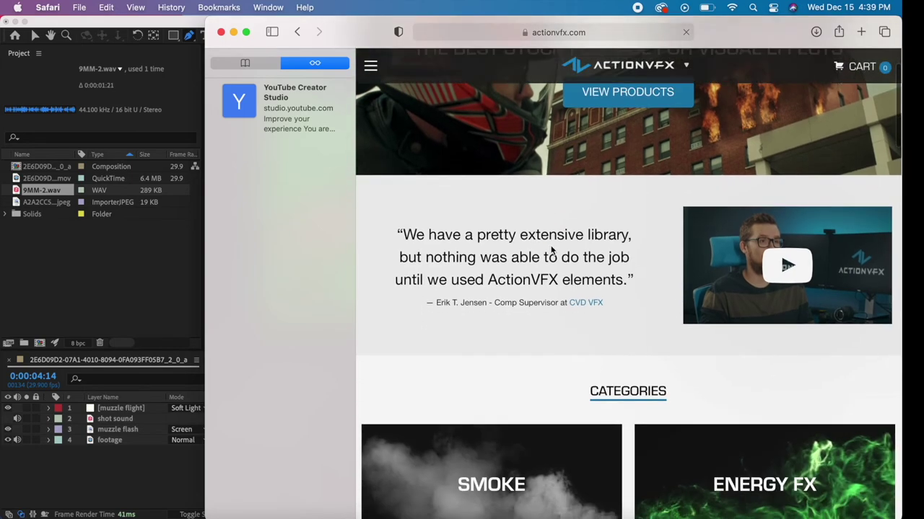
scroll(550, 251, "down", 10)
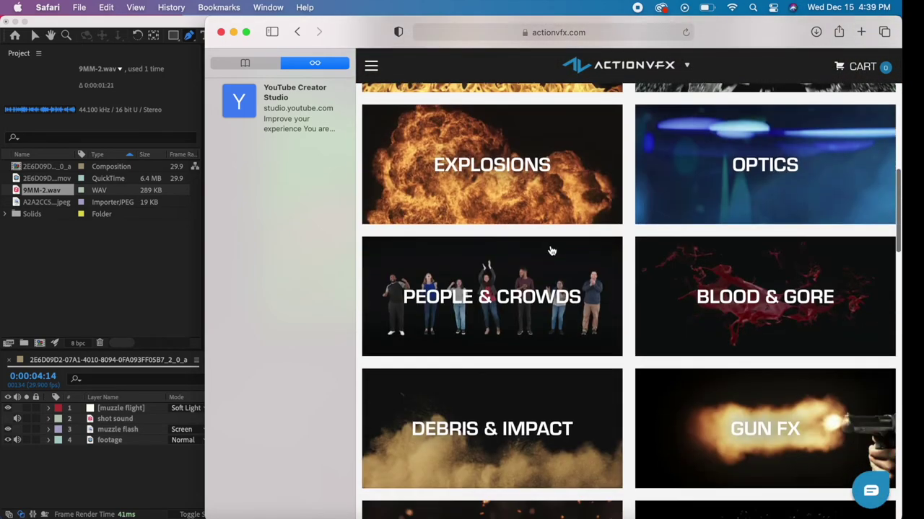
scroll(550, 250, "down", 5)
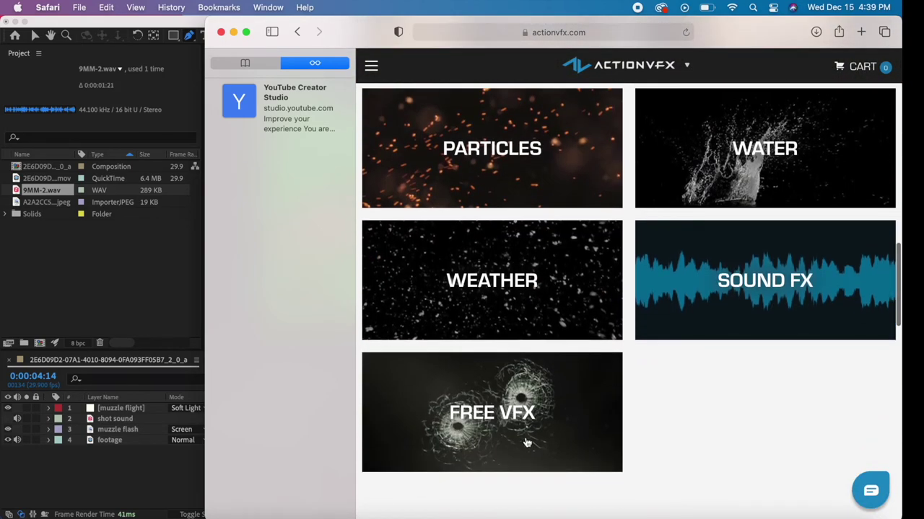
left_click(527, 424)
scroll(525, 424, "down", 5)
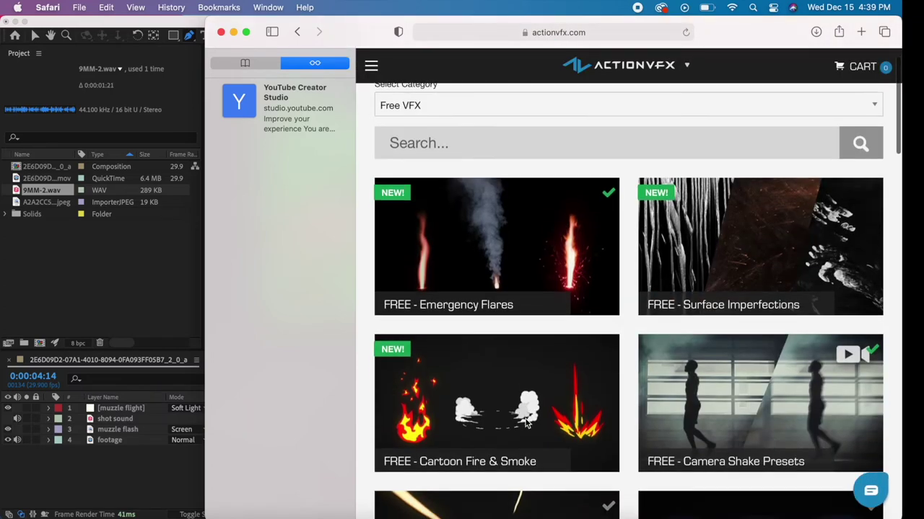
scroll(525, 423, "down", 10)
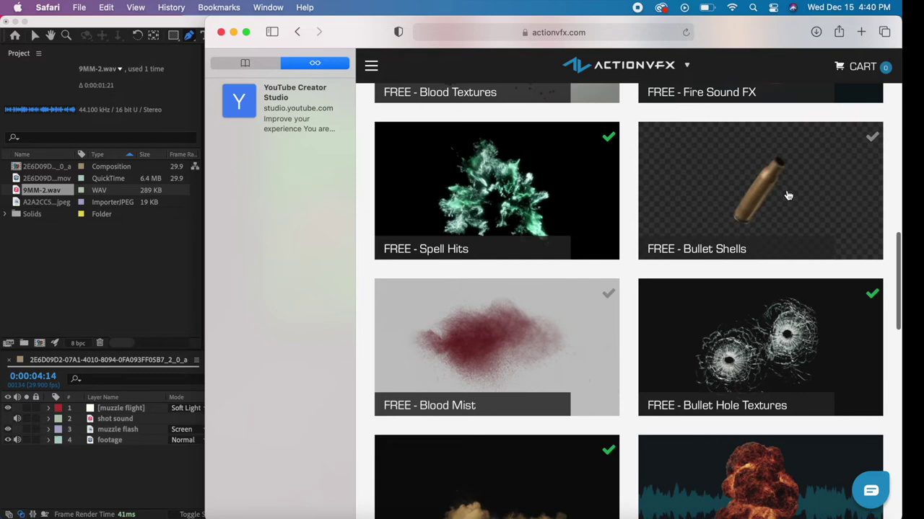
- Add the free HD version of 7.62 Steel Shell 2 from FREE - Bullet Shells to the cart
left_click(723, 212)
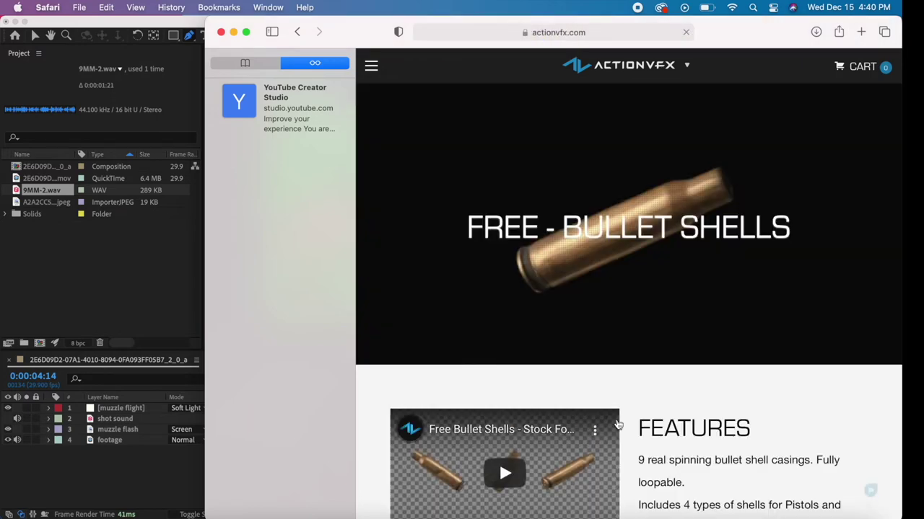
scroll(614, 423, "down", 5)
scroll(617, 424, "down", 2)
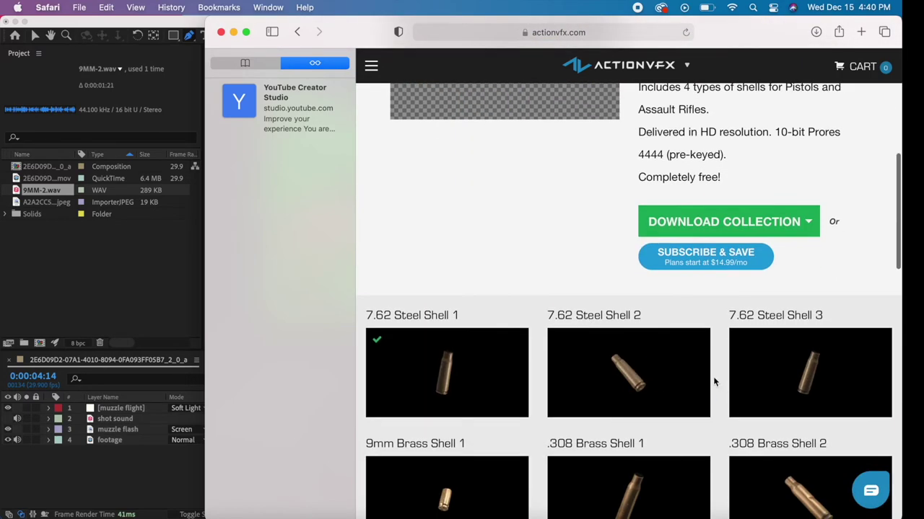
left_click(671, 406)
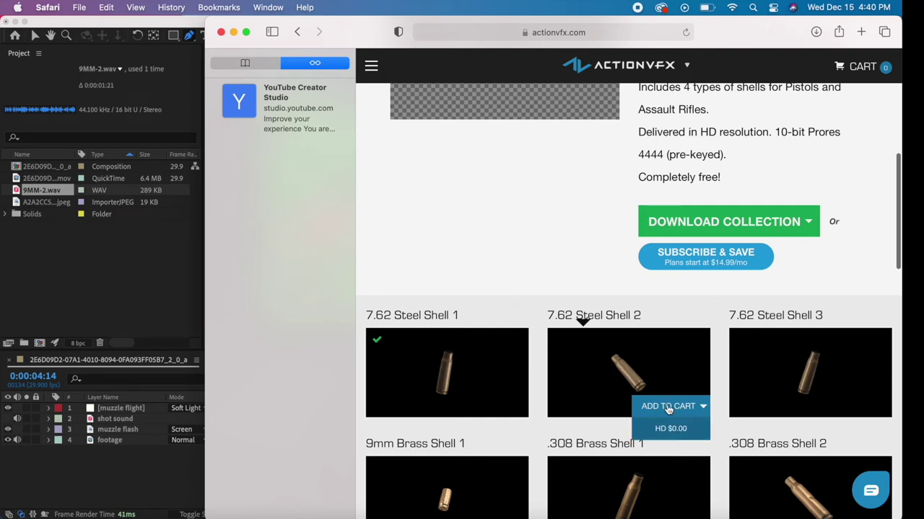
left_click(671, 430)
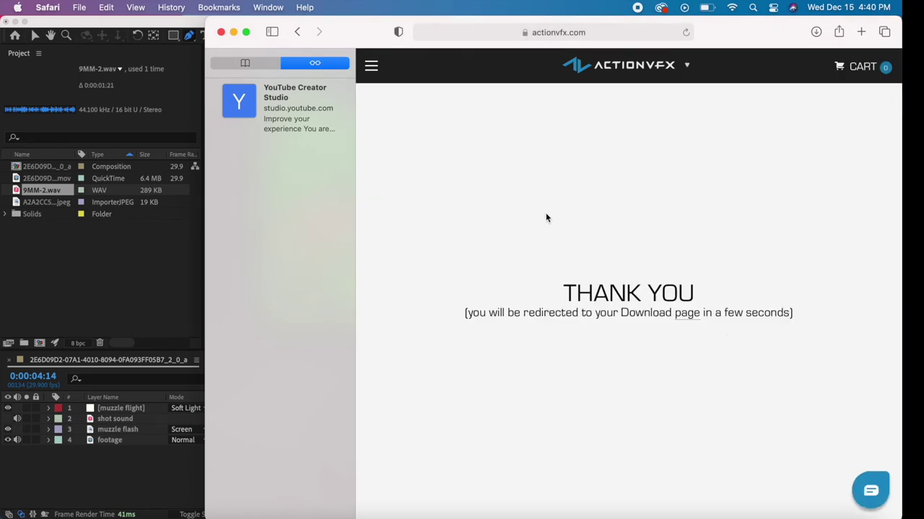
- Download the ProRes file of 7.62 Steel Shell 2 from the Bullet Shells downloads
left_click(246, 32)
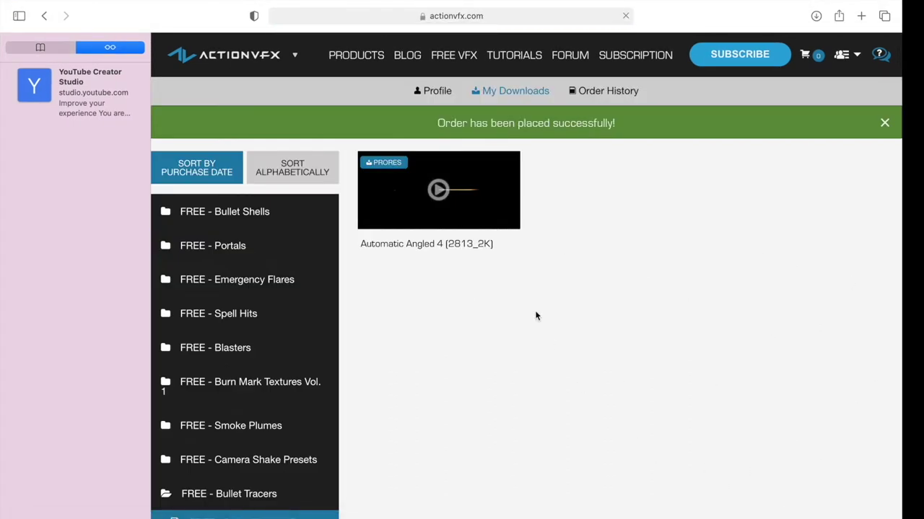
left_click(238, 212)
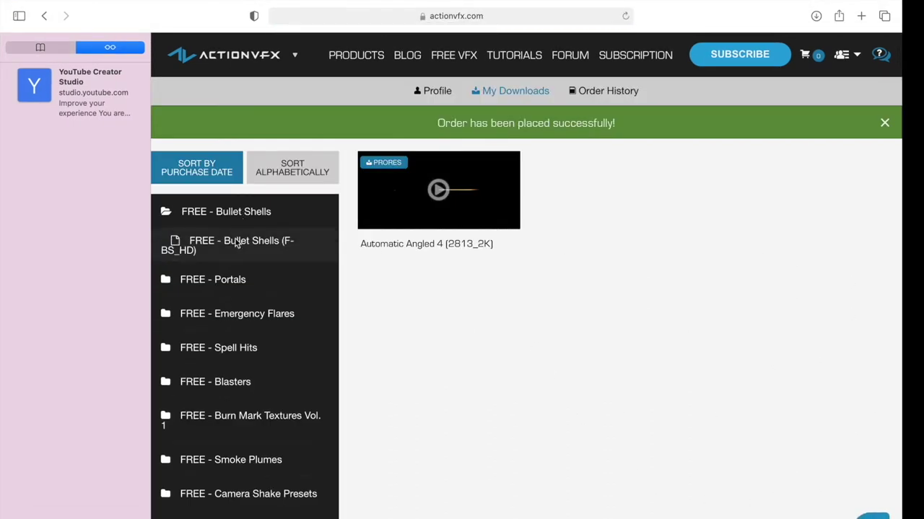
left_click(236, 244)
mouse_move(564, 140)
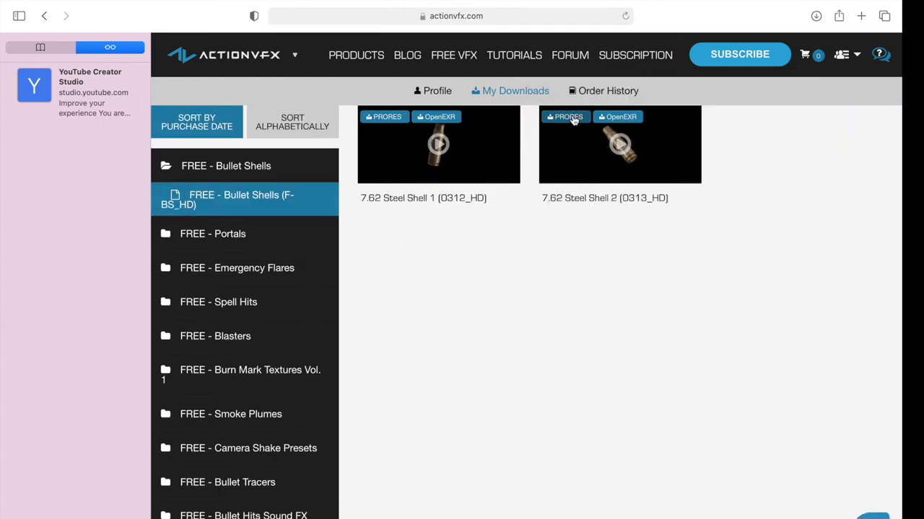
left_click(574, 121)
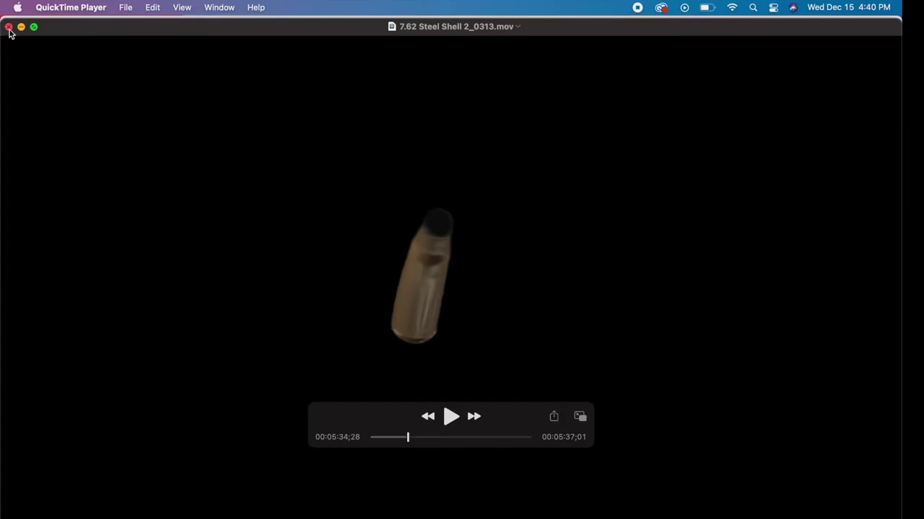
- Close the shell clip's playback window and return to the After Effects composition
left_click(9, 26)
left_click(126, 7)
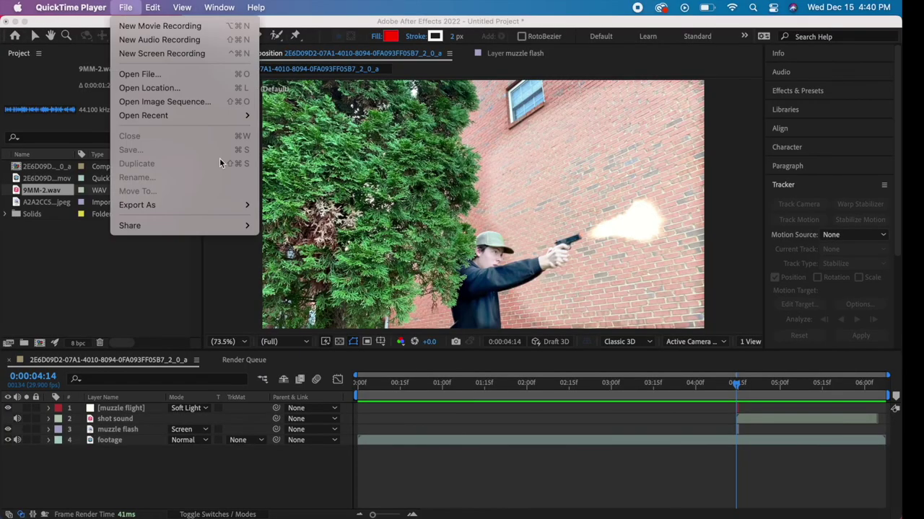
left_click(407, 222)
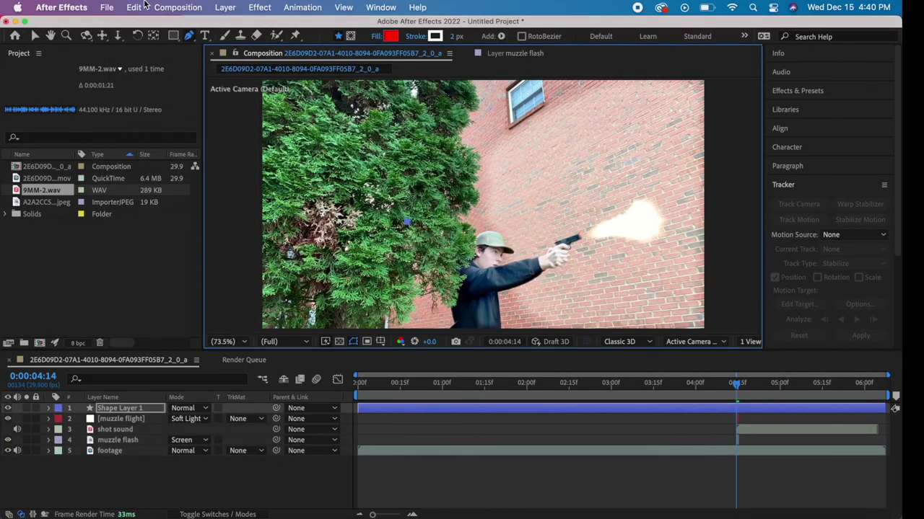
- Import 7.62 Steel Shell 1_0312.mov from Downloads into the project
left_click(118, 8)
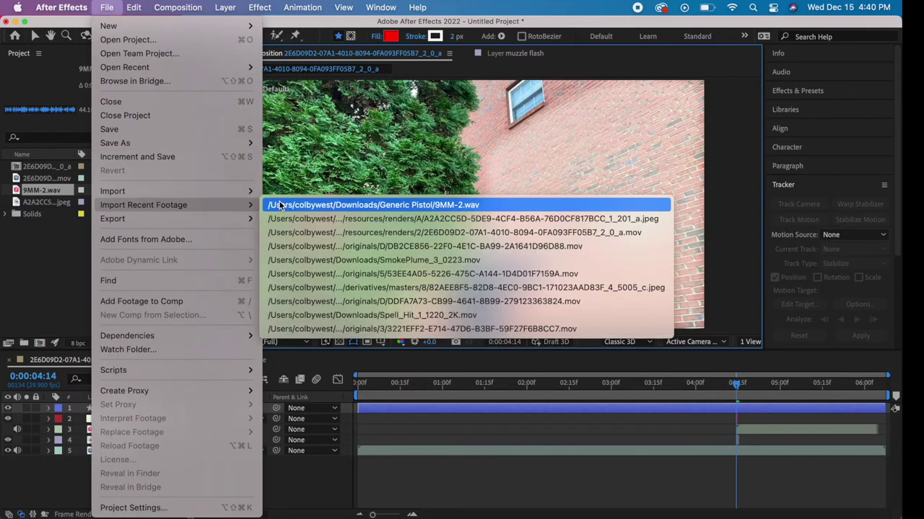
left_click(288, 207)
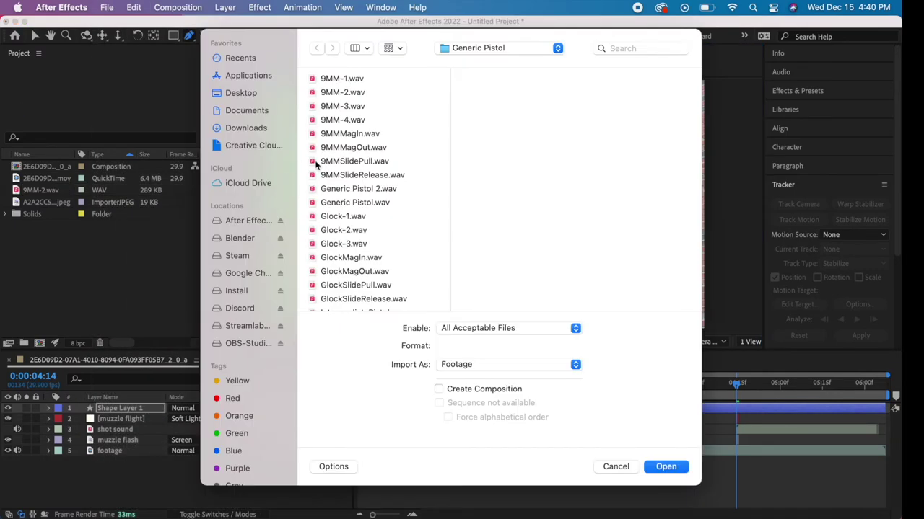
left_click(245, 128)
left_click(374, 175)
left_click(665, 466)
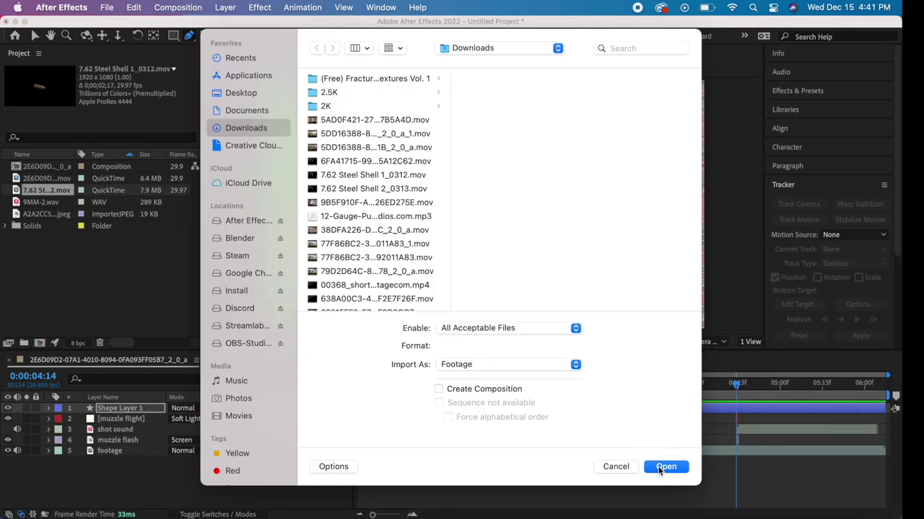
left_click(612, 465)
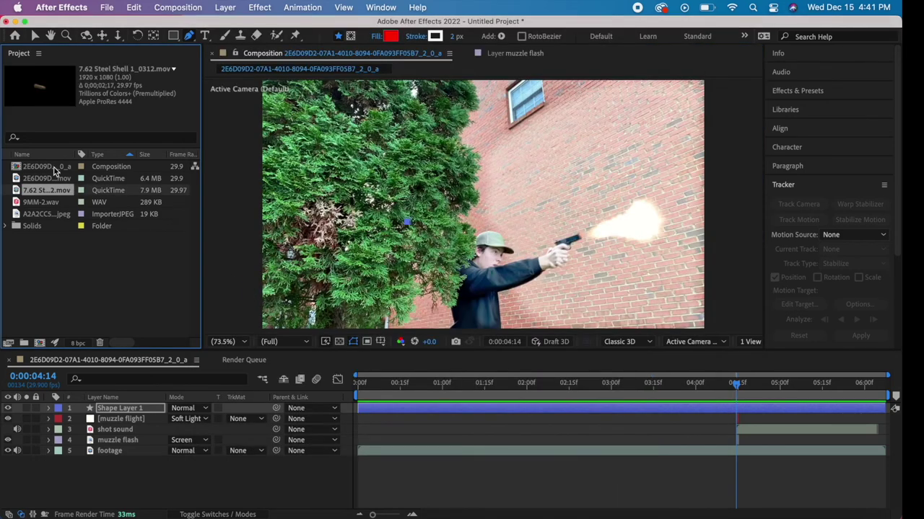
- Add the shell clip to the composition at the muzzle-flash frame and mask around the shell
left_click_drag(124, 207, 505, 217)
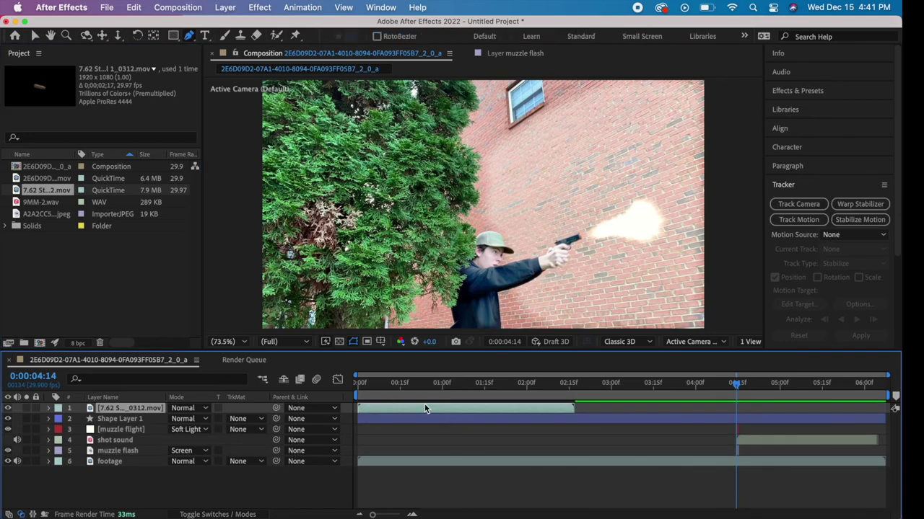
left_click_drag(425, 408, 808, 408)
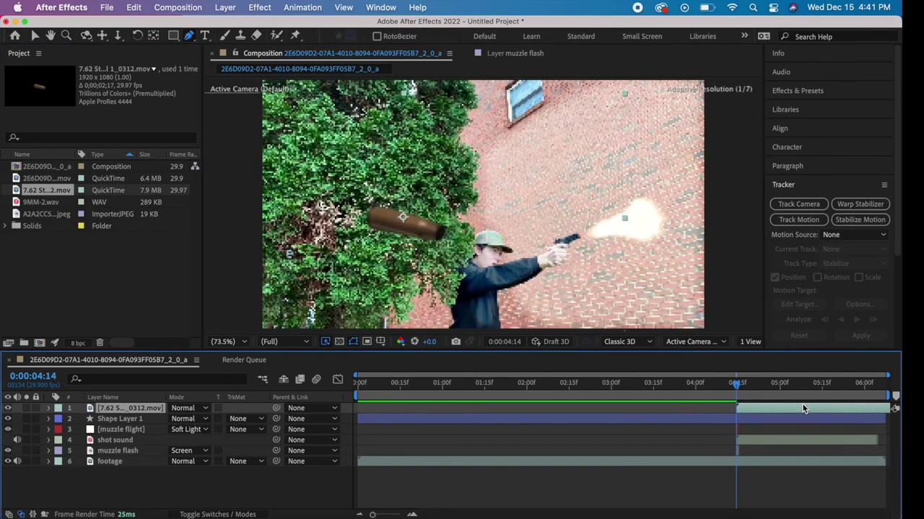
left_click(438, 225)
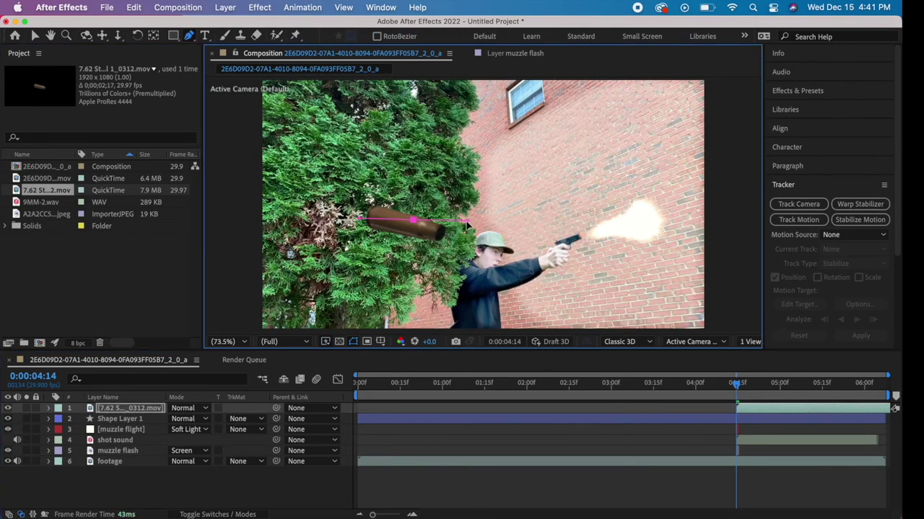
left_click_drag(467, 226, 420, 215)
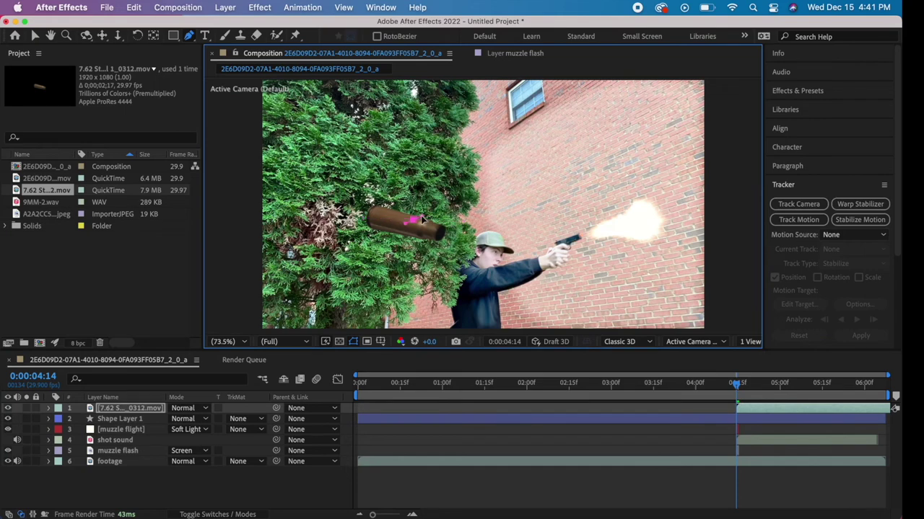
- Scale the bullet shell down and position it right beside the gun
left_click(37, 36)
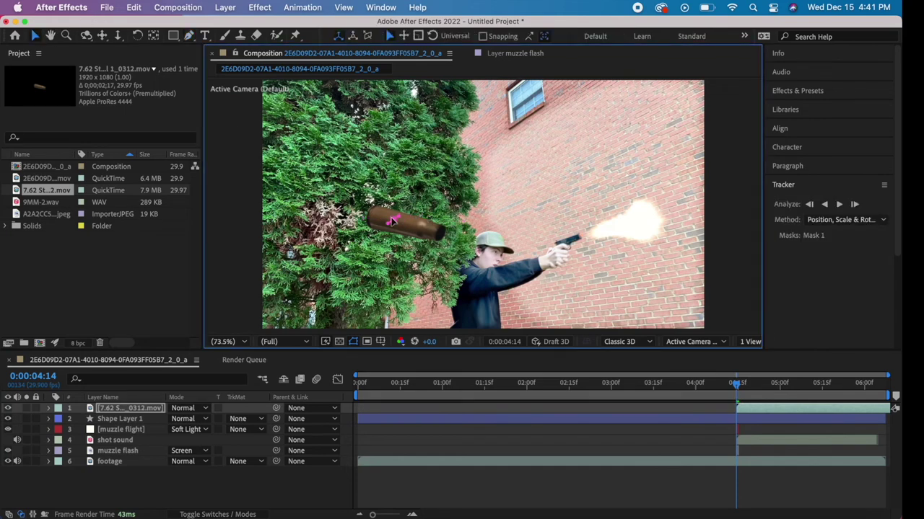
left_click(390, 227)
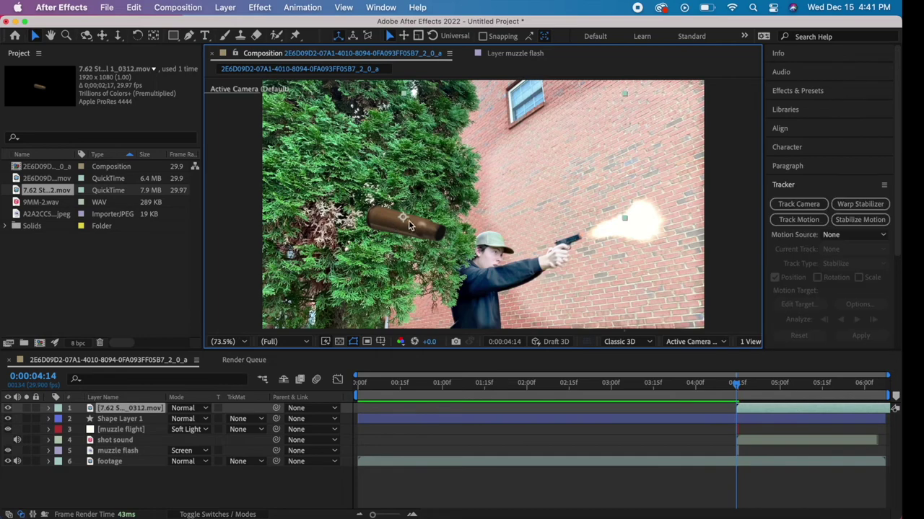
left_click_drag(414, 230, 457, 233)
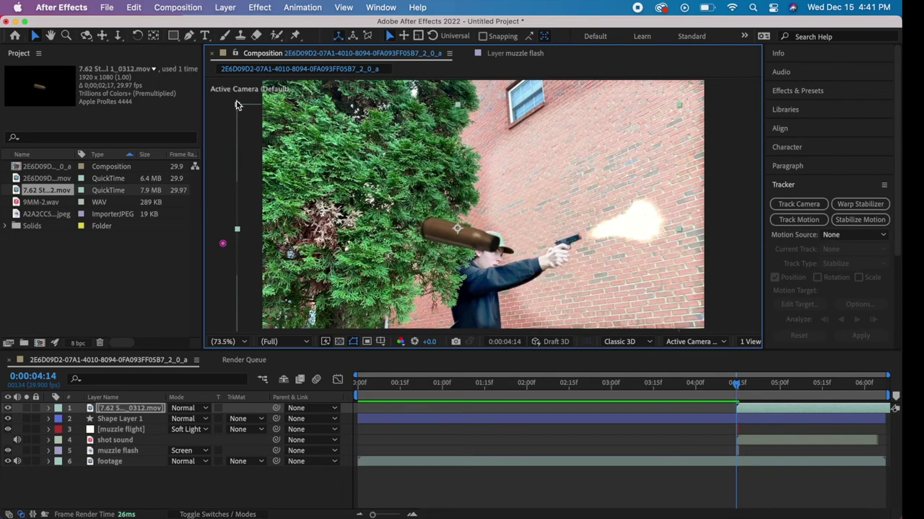
left_click_drag(238, 107, 394, 203)
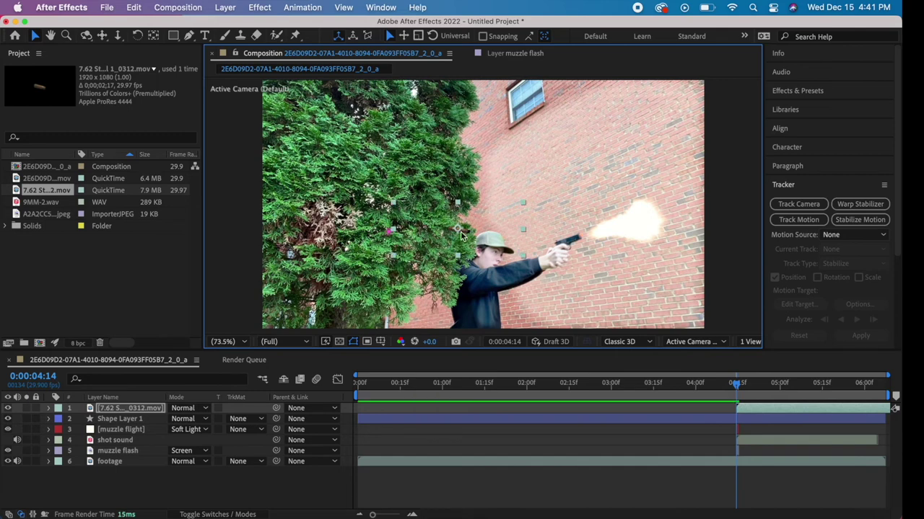
left_click_drag(527, 259, 560, 249)
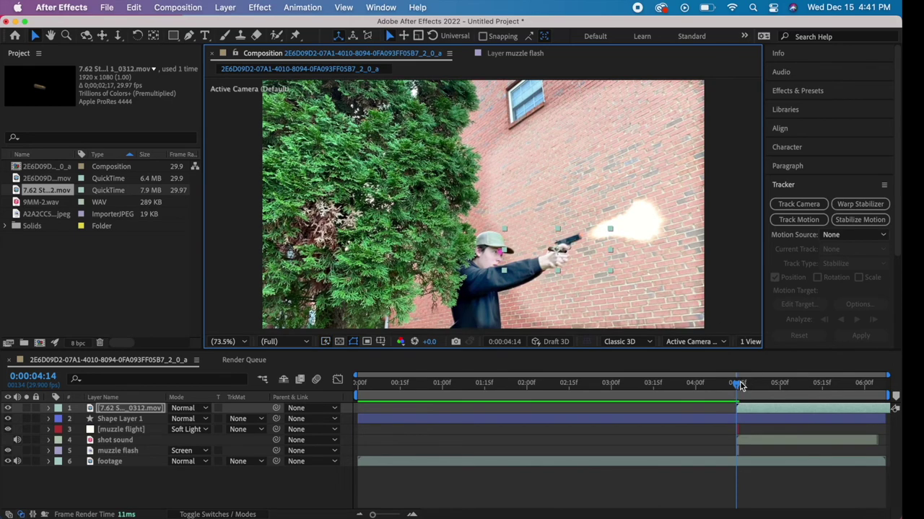
mouse_move(739, 386)
left_mouse_down()
mouse_move(791, 376)
mouse_move(735, 376)
left_mouse_up()
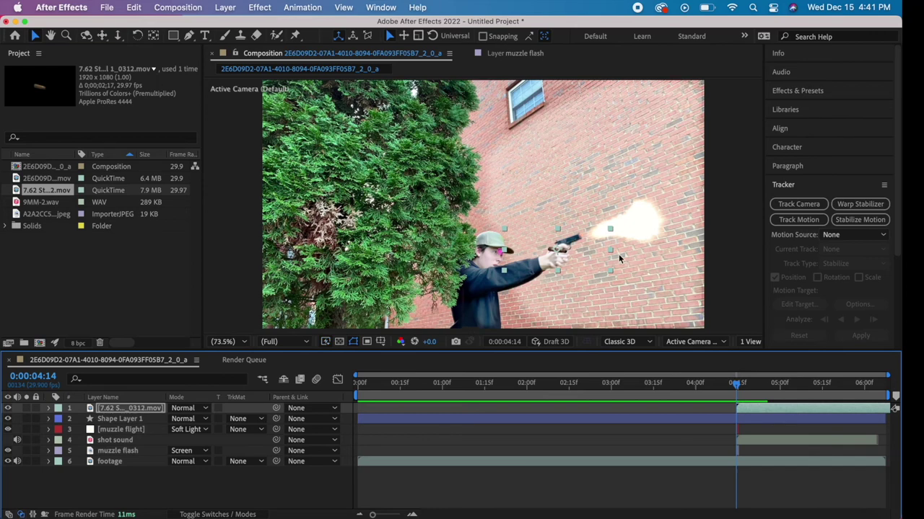
mouse_move(588, 260)
left_mouse_down()
mouse_move(611, 258)
mouse_move(596, 254)
left_mouse_up()
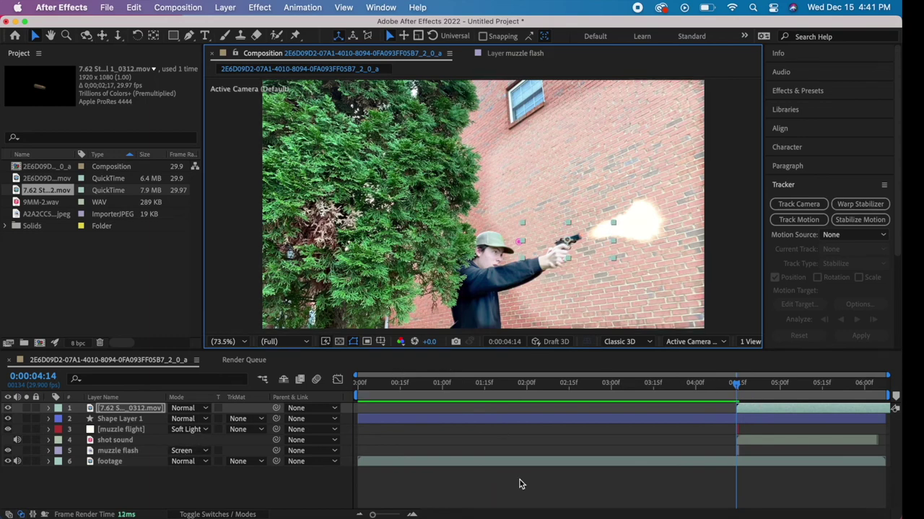
- Rename the bullet shell layer to 'shell'
right_click(131, 409)
left_click(153, 497)
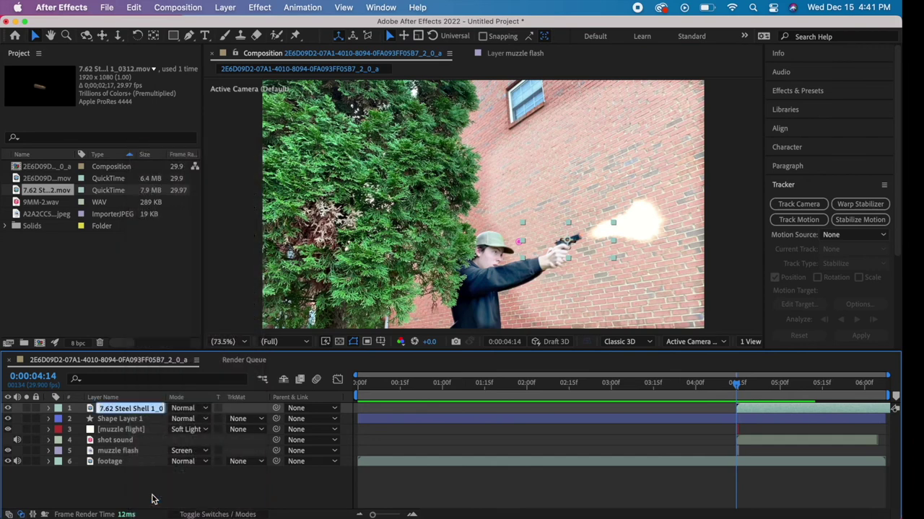
type("shell")
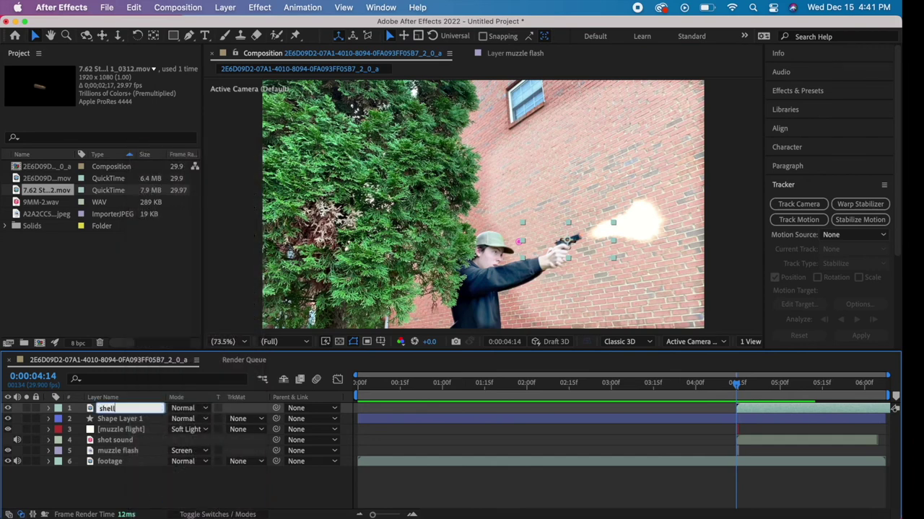
left_click(87, 493)
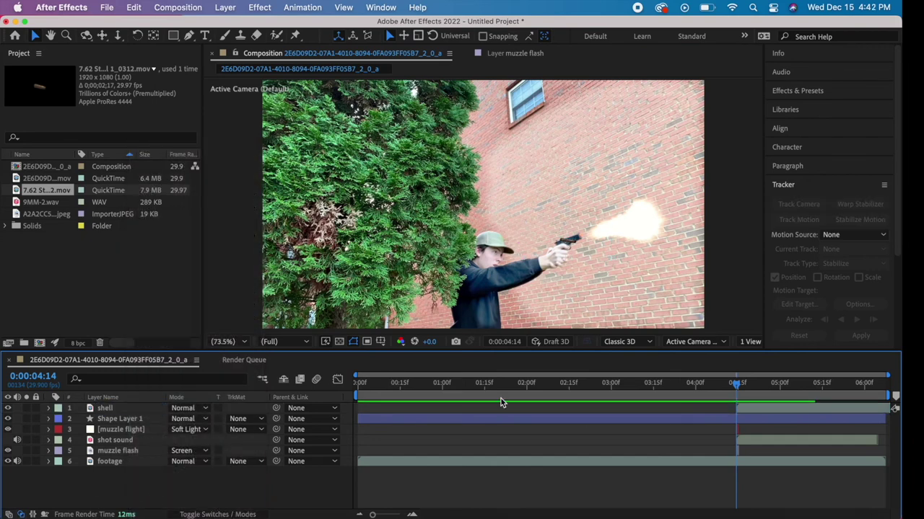
left_click(785, 405)
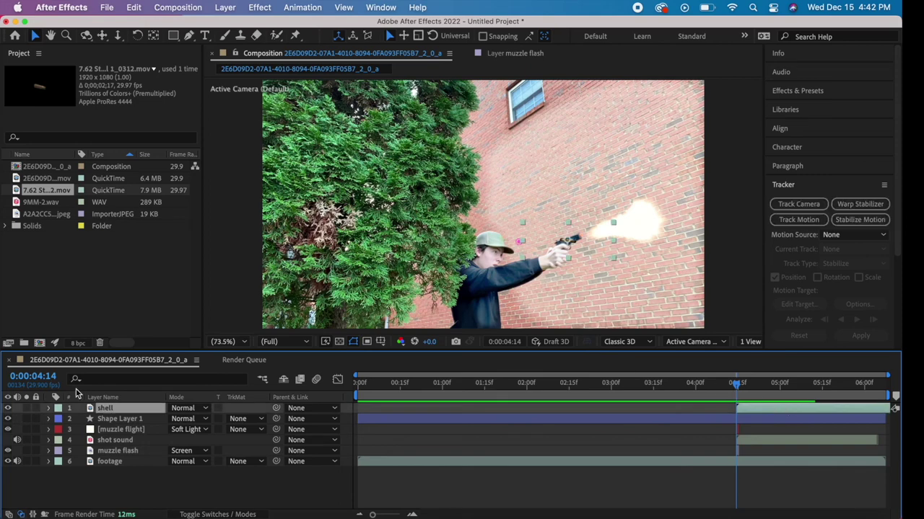
- Expand the shell layer's properties in the timeline
left_click(48, 409)
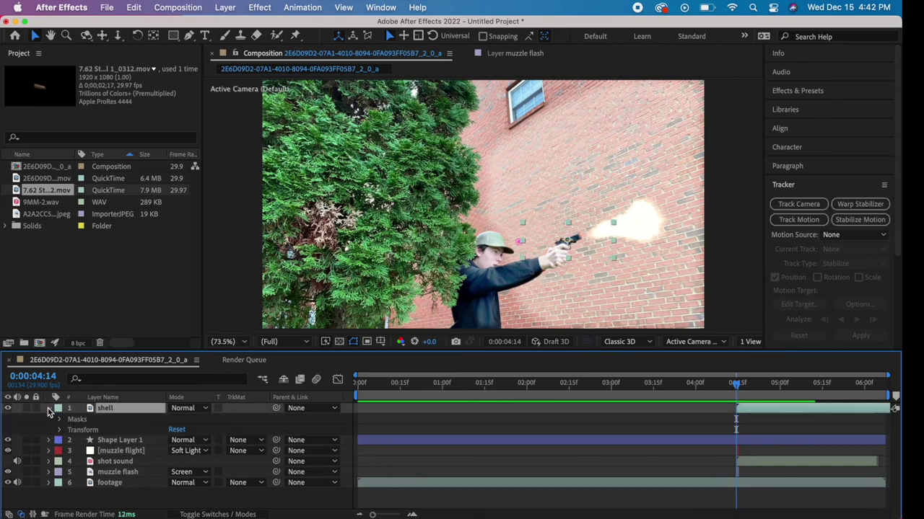
left_click(48, 408)
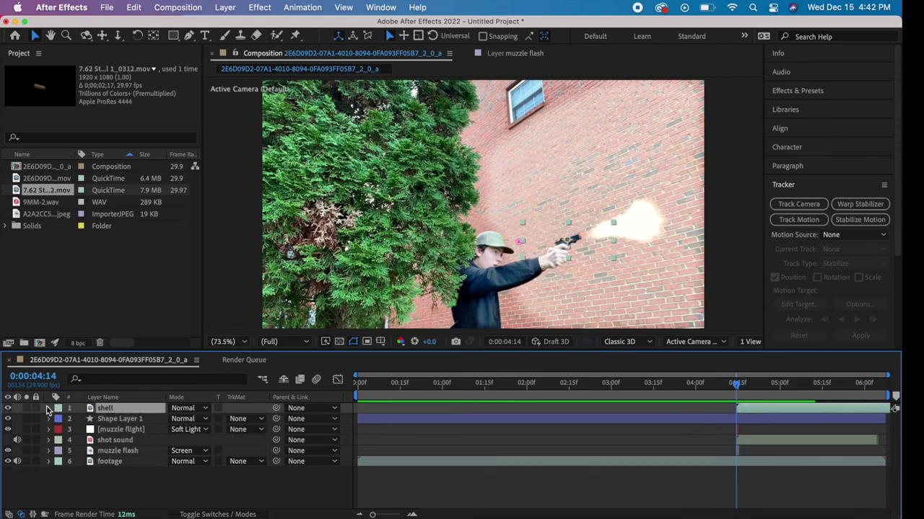
left_click(49, 408)
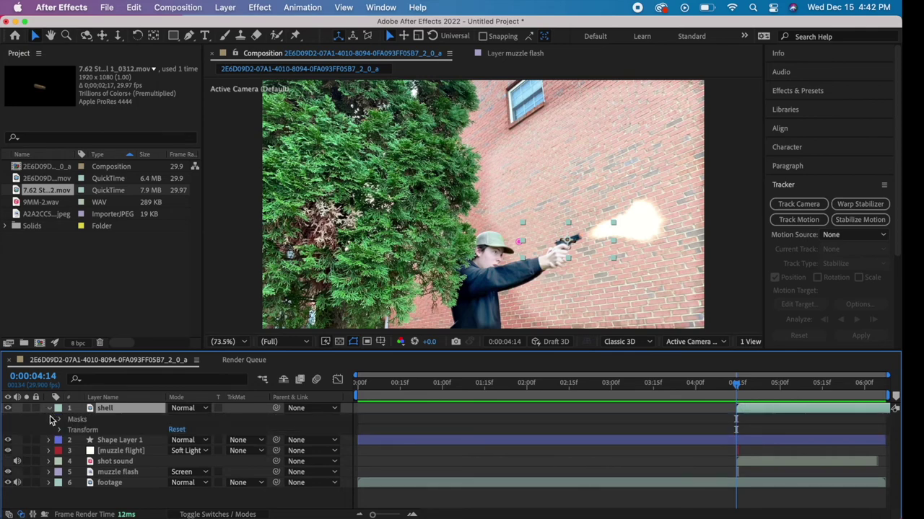
- Keyframe the shell's Position at 0:00:04:14, then move it off the bottom one frame later
left_click(61, 430)
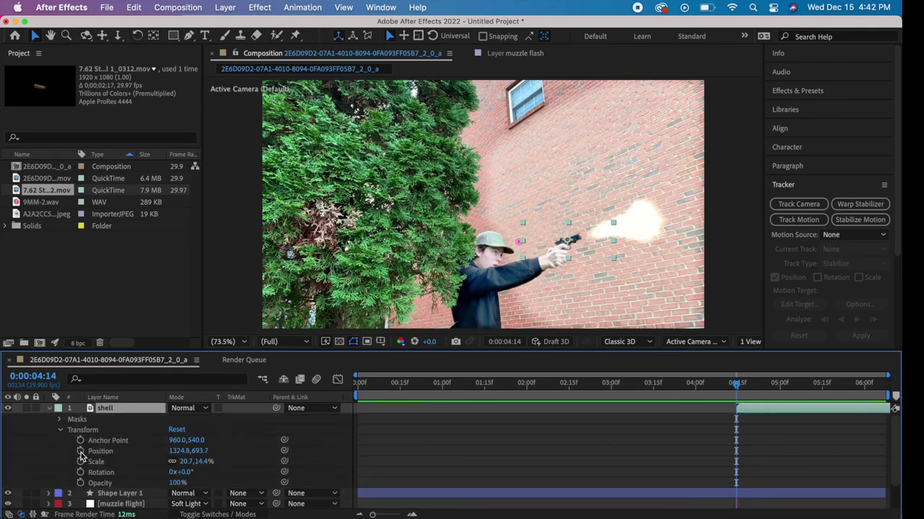
left_click(80, 451)
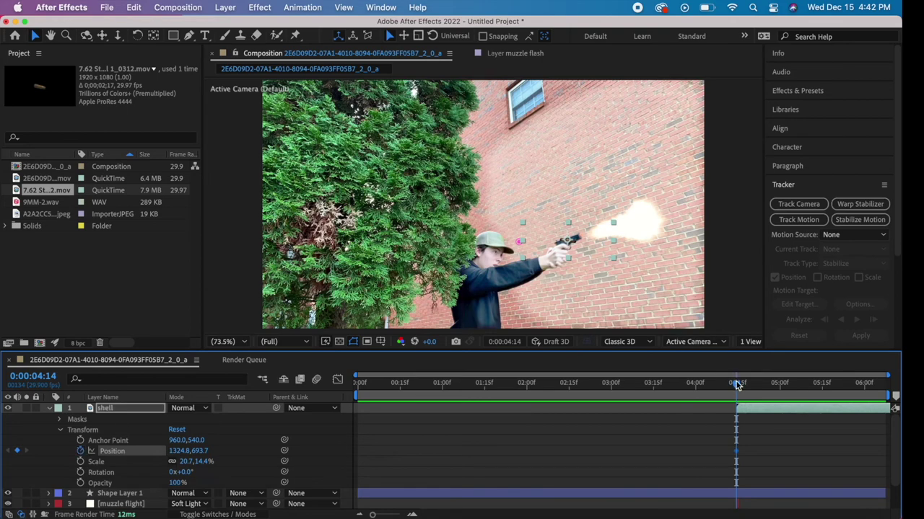
left_click_drag(736, 384, 738, 384)
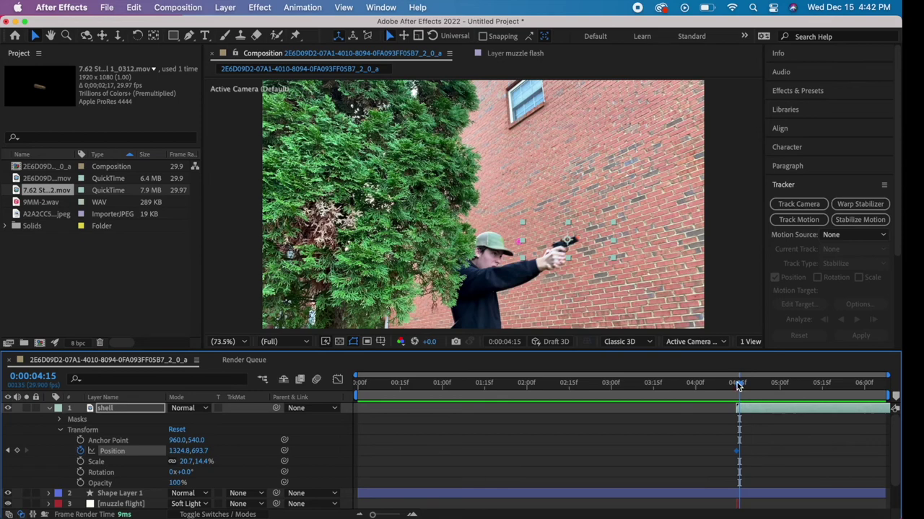
left_click_drag(591, 258, 490, 398)
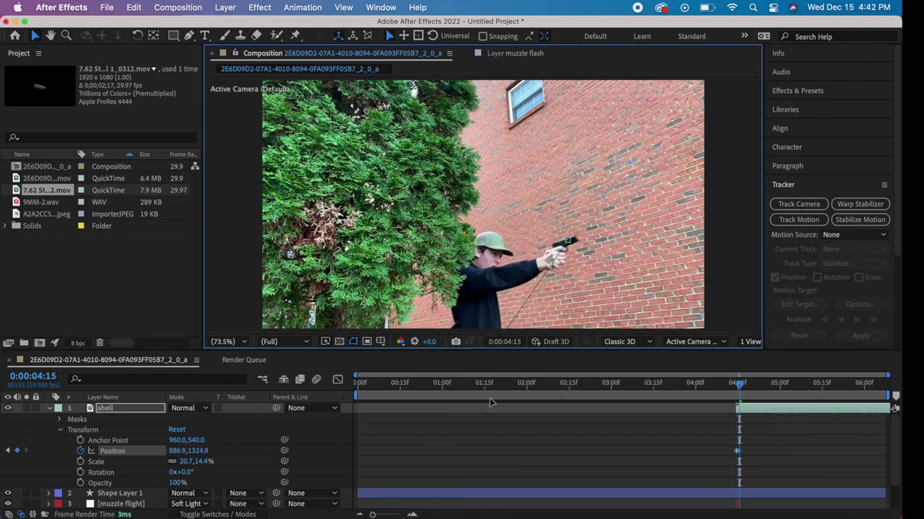
- Preview the shell animation and return to the frame after the shot
left_click_drag(738, 386, 716, 390)
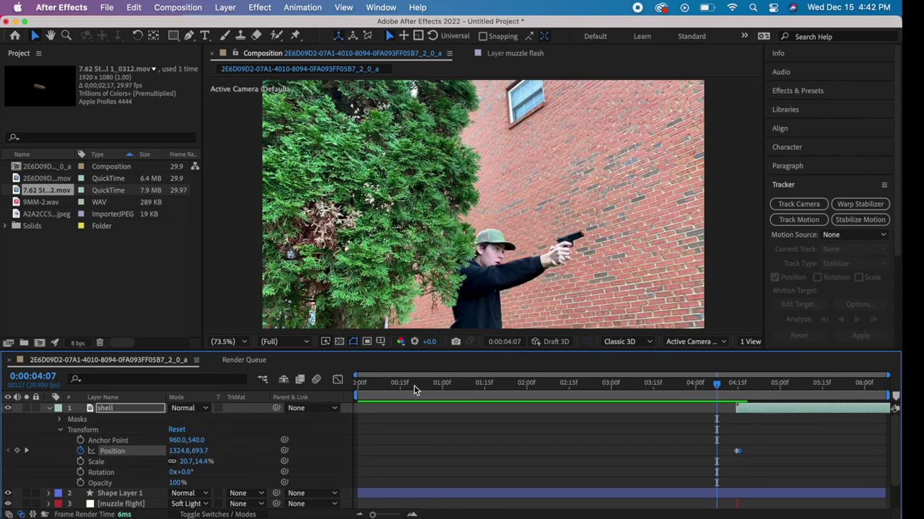
left_click(49, 408)
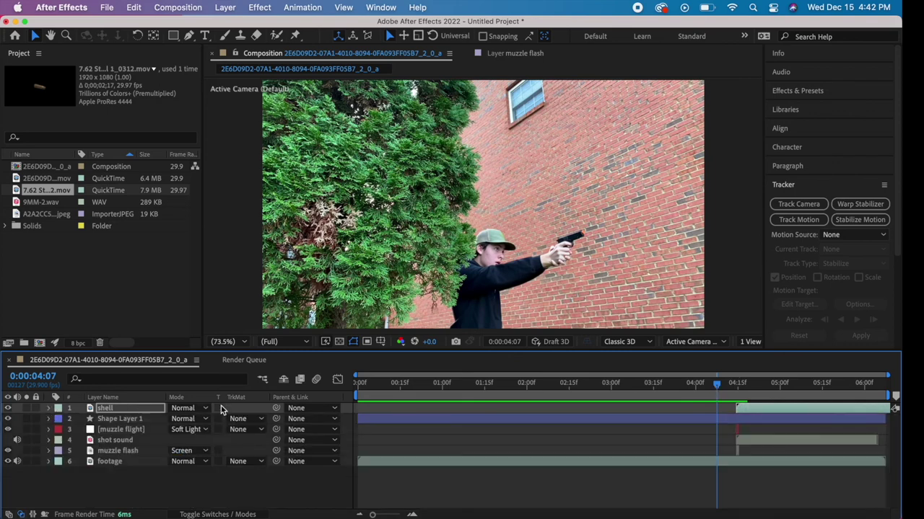
key("space")
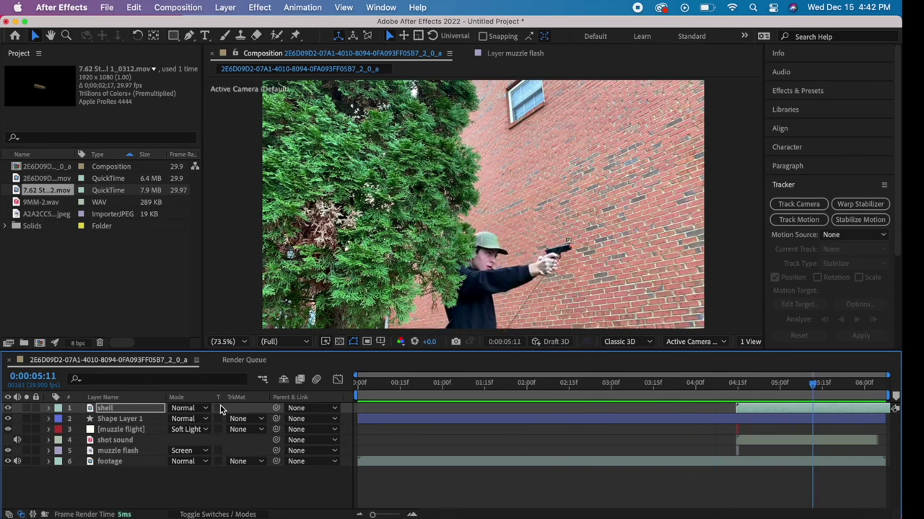
left_click_drag(815, 386, 736, 386)
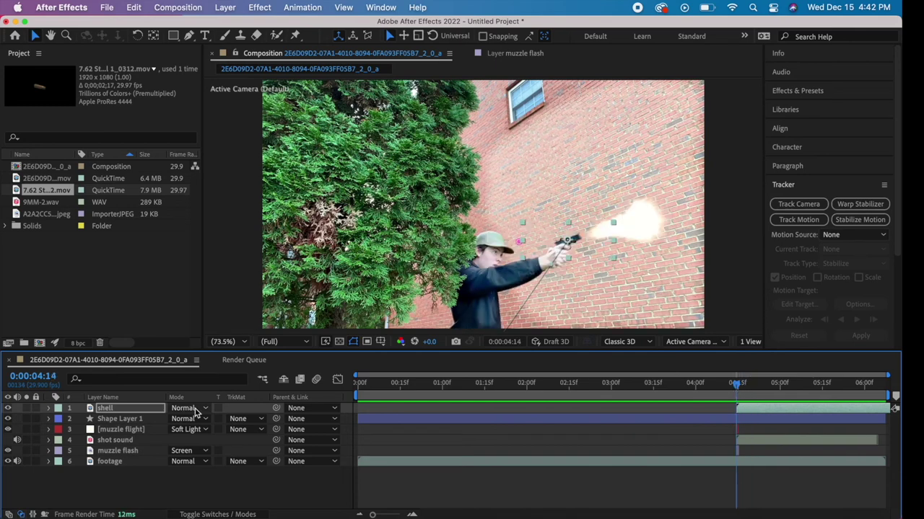
left_click(48, 409)
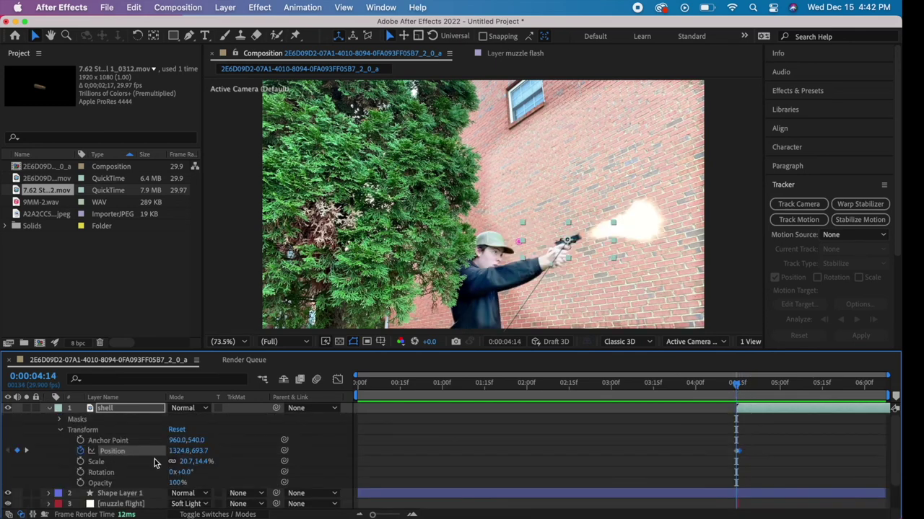
- Move the shell's ending Position keyframe later to 0:00:04:18
left_click(739, 452)
left_click_drag(735, 387, 745, 388)
left_click_drag(734, 386, 727, 387)
- Preview the slower shell fall and return to the start of the clip
key("space")
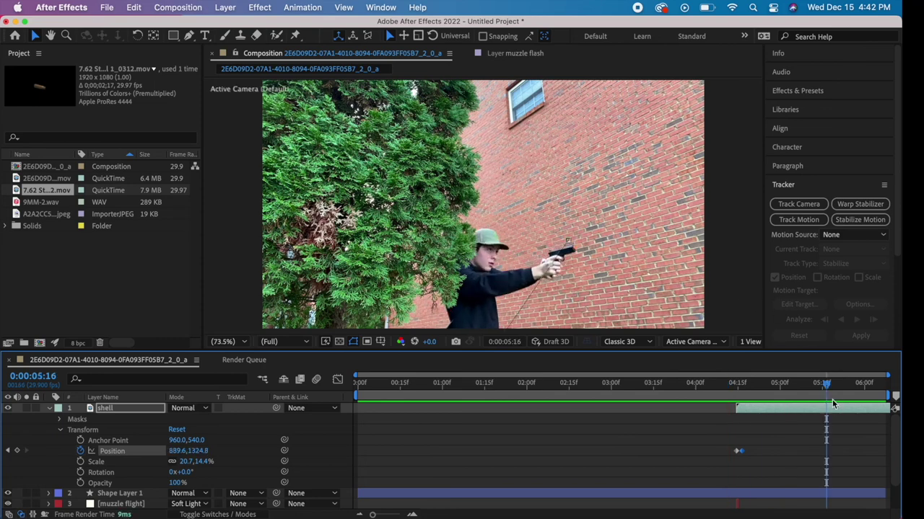
left_click_drag(826, 385, 730, 385)
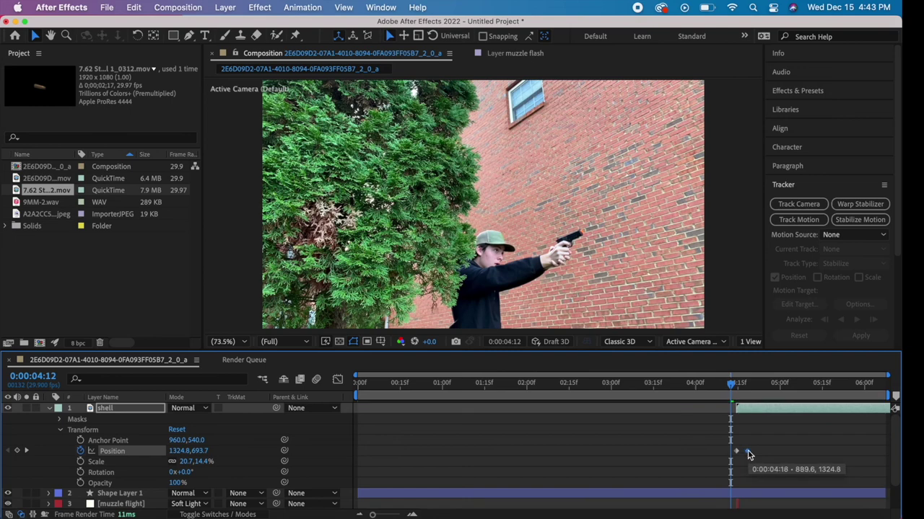
left_click_drag(733, 386, 610, 386)
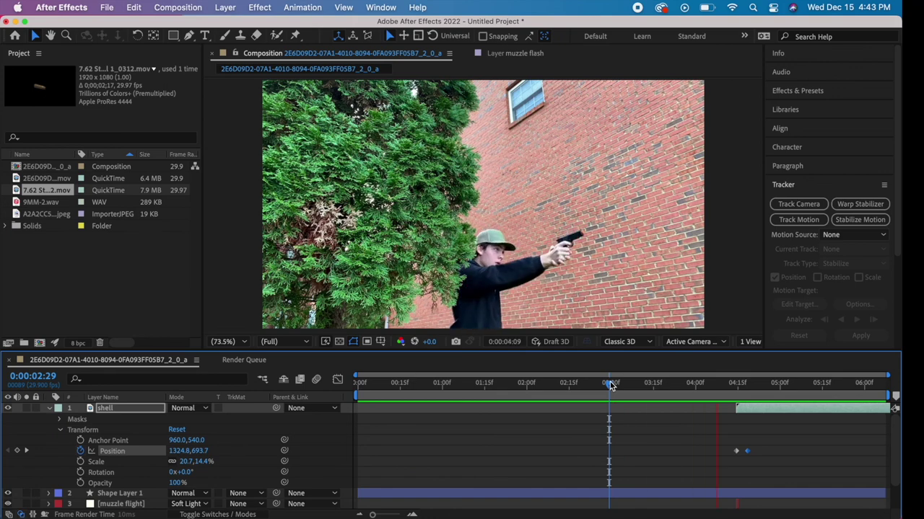
key("space")
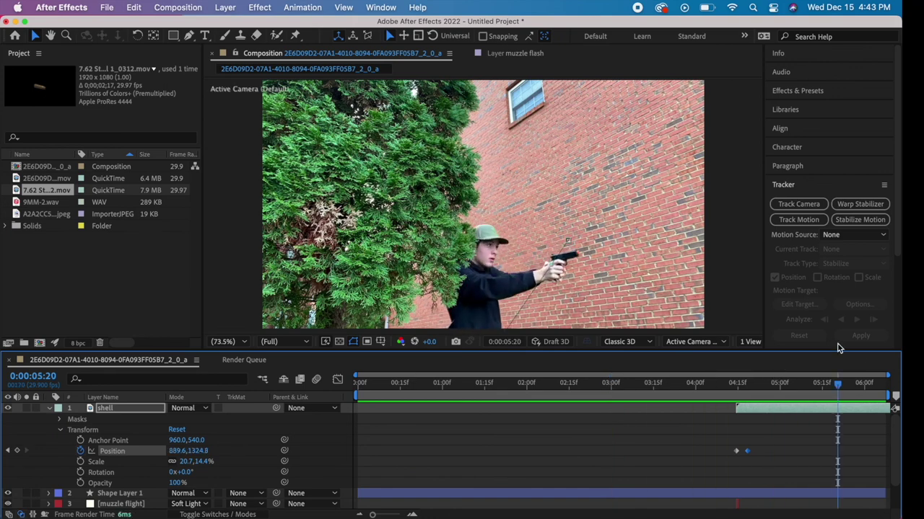
left_click_drag(837, 393, 359, 409)
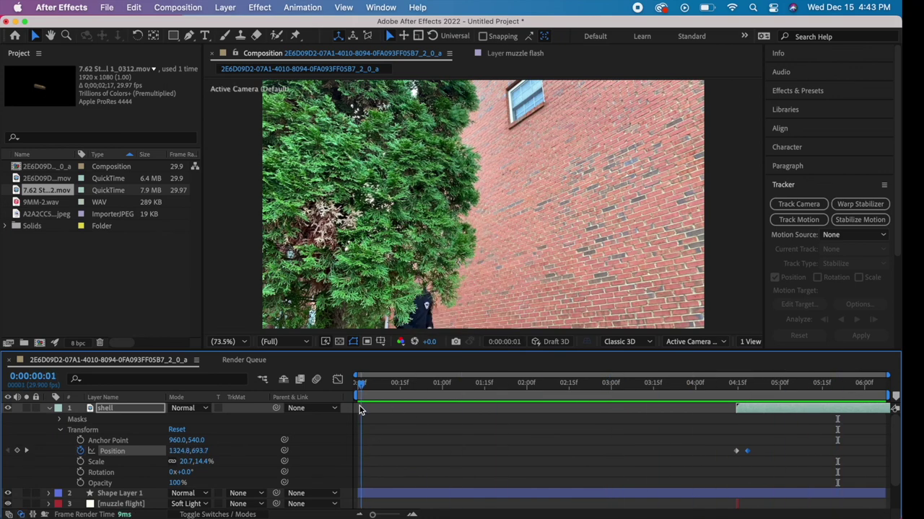
left_click(51, 407)
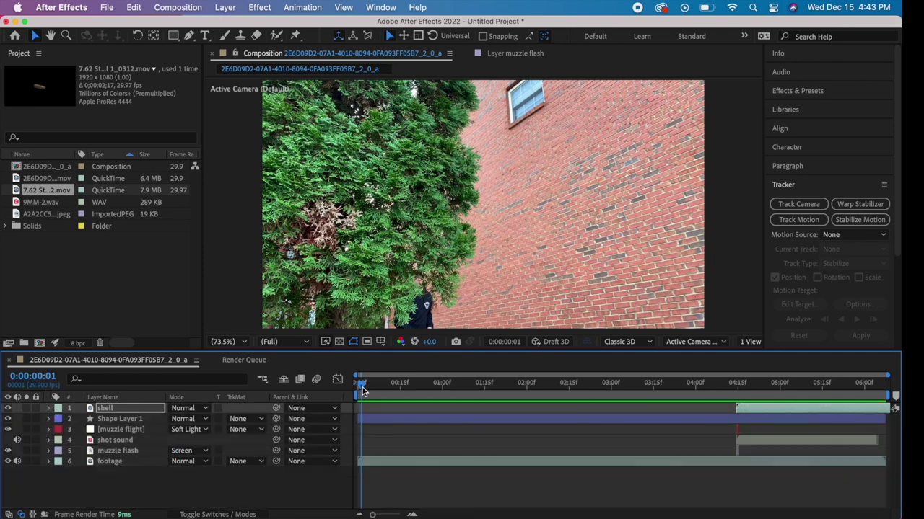
left_click_drag(360, 386, 351, 391)
key("space")
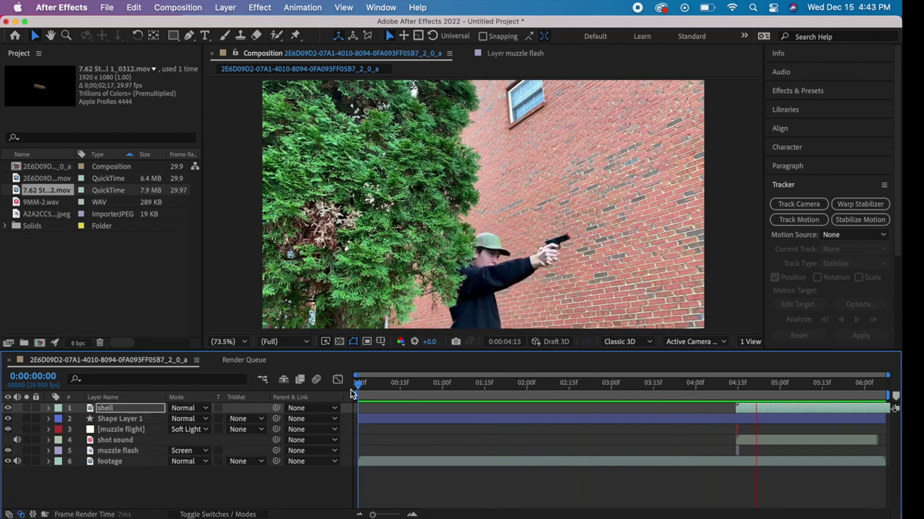
key("space")
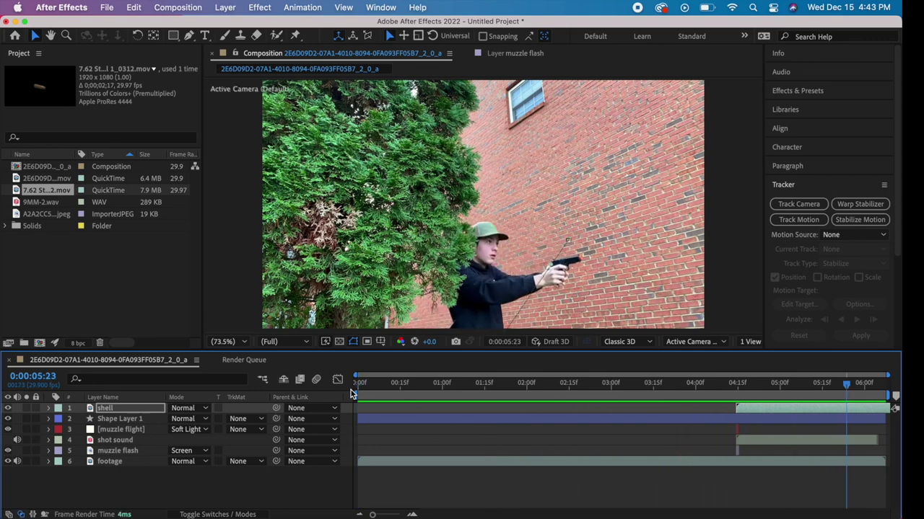